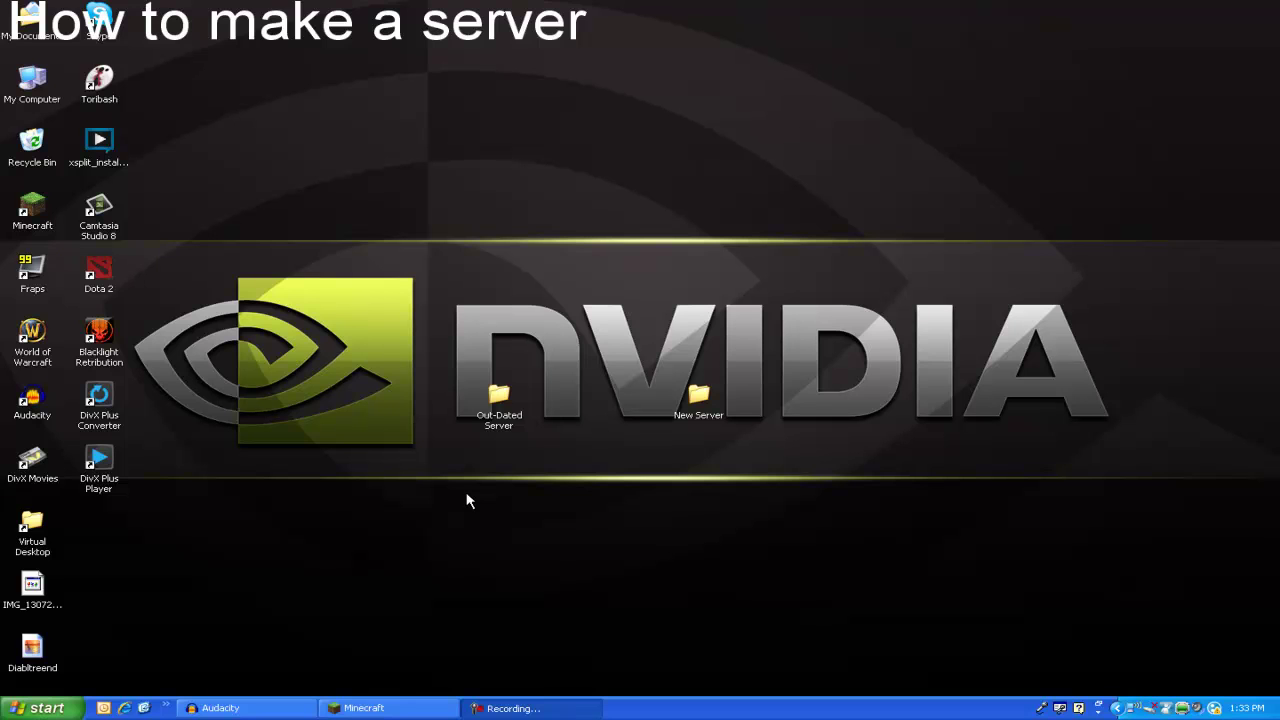
# Select the Out-Dated Server and New Server desktop folders, then clear the selection
pyautogui.click(499, 400)
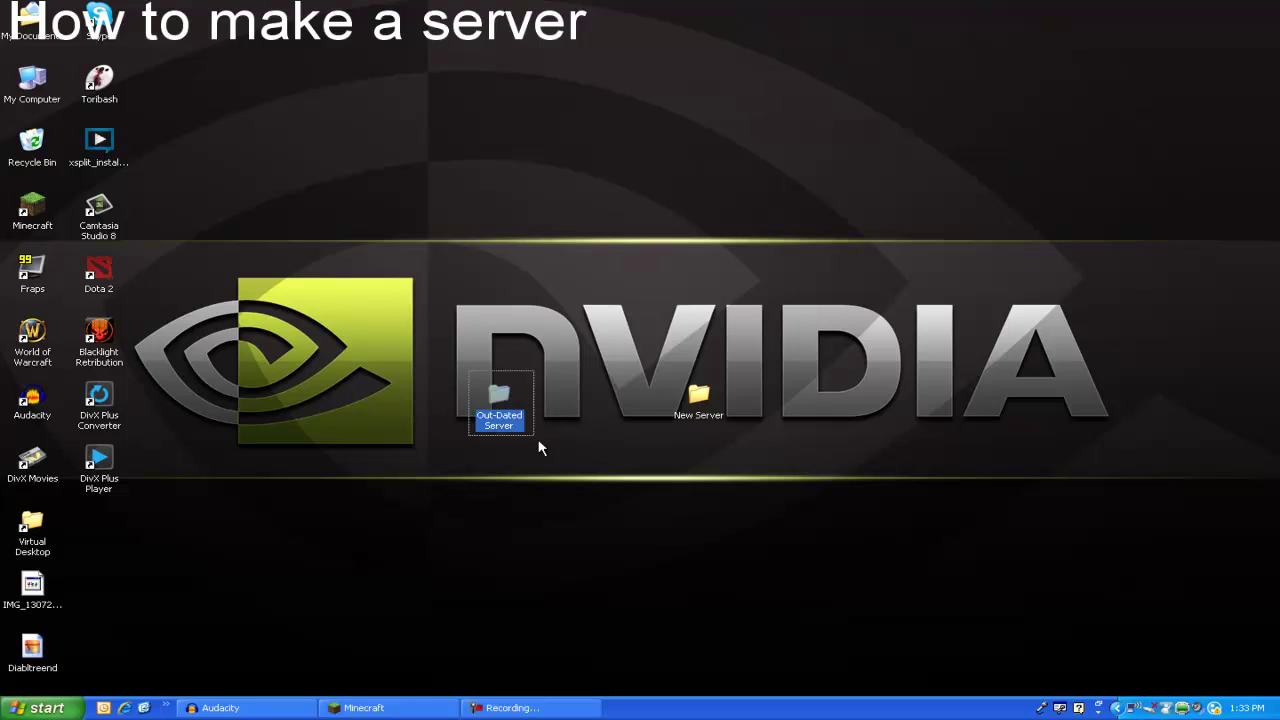
pyautogui.click(645, 510)
pyautogui.click(499, 400)
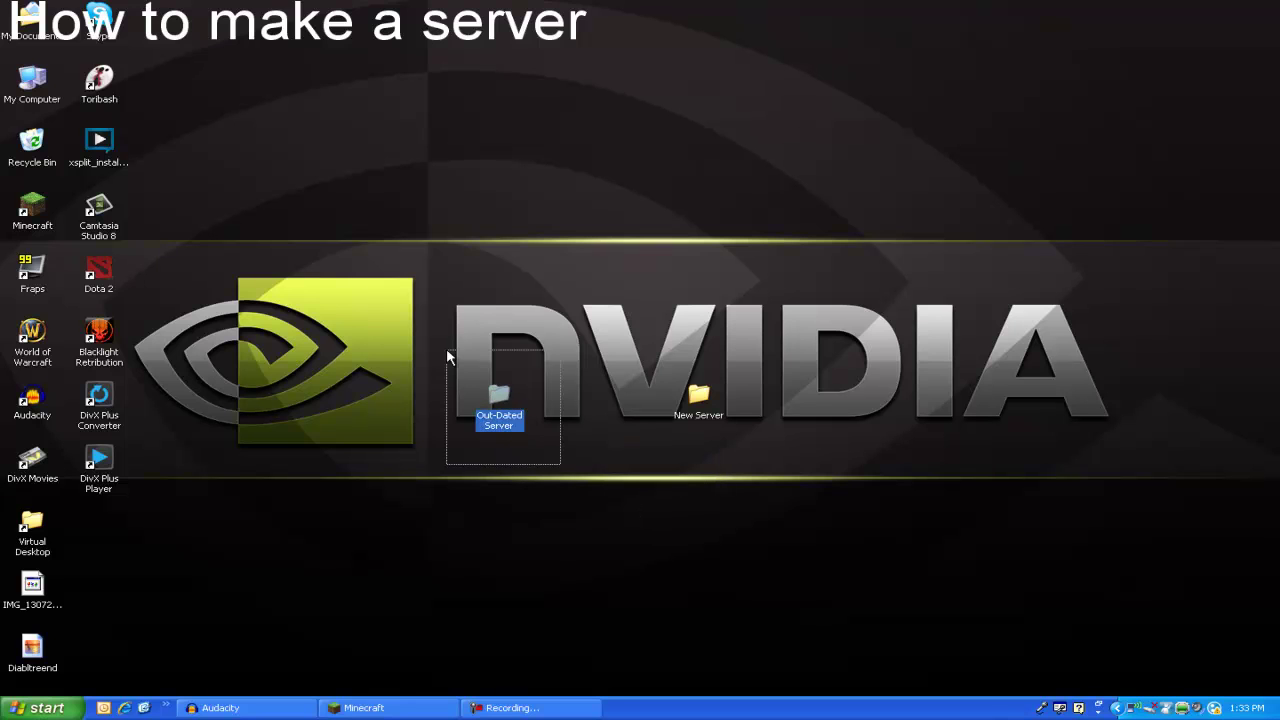
pyautogui.click(449, 362)
pyautogui.click(499, 400)
pyautogui.click(697, 373)
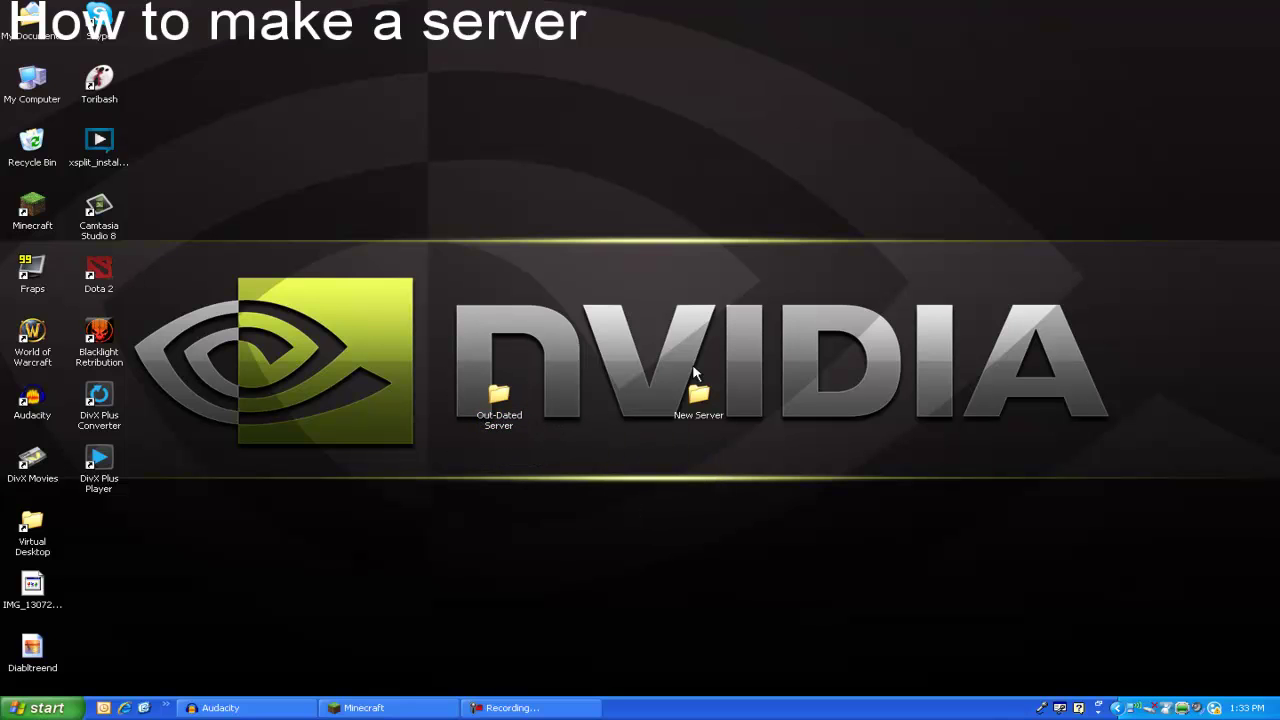
pyautogui.moveTo(657, 369); pyautogui.dragTo(806, 466)
pyautogui.click(697, 465)
pyautogui.click(701, 411)
pyautogui.click(500, 405)
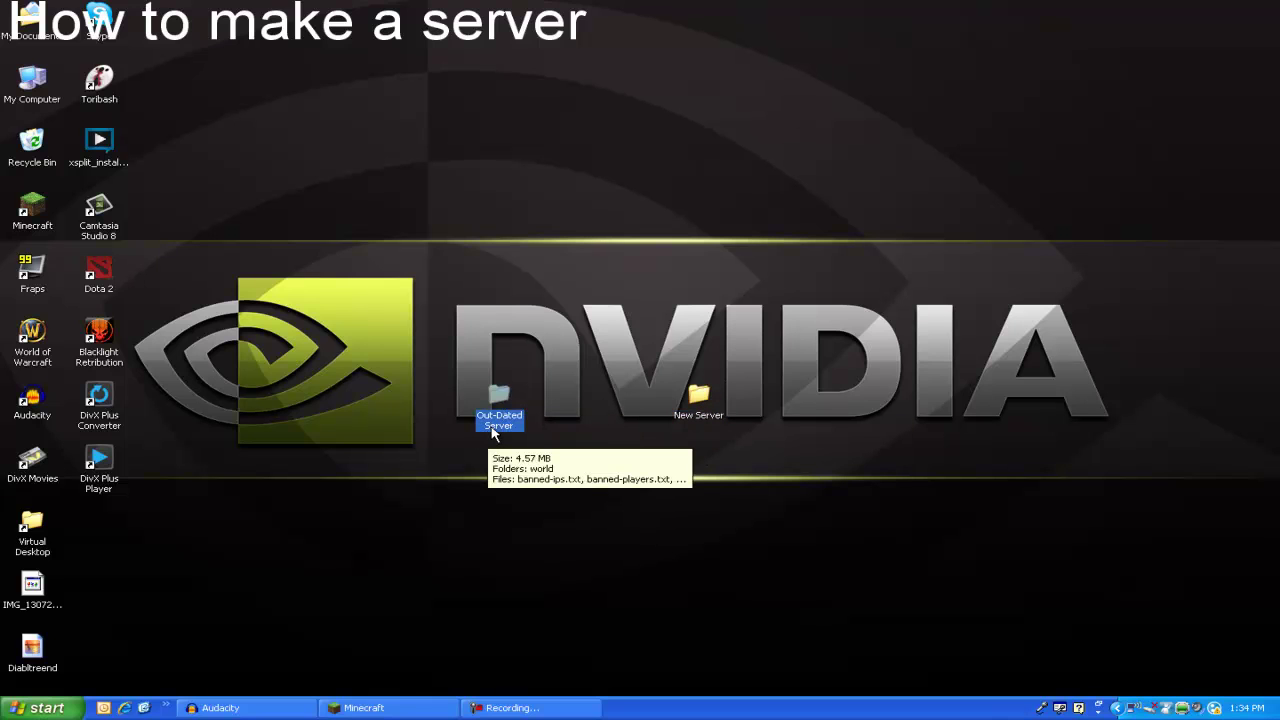
pyautogui.click(501, 495)
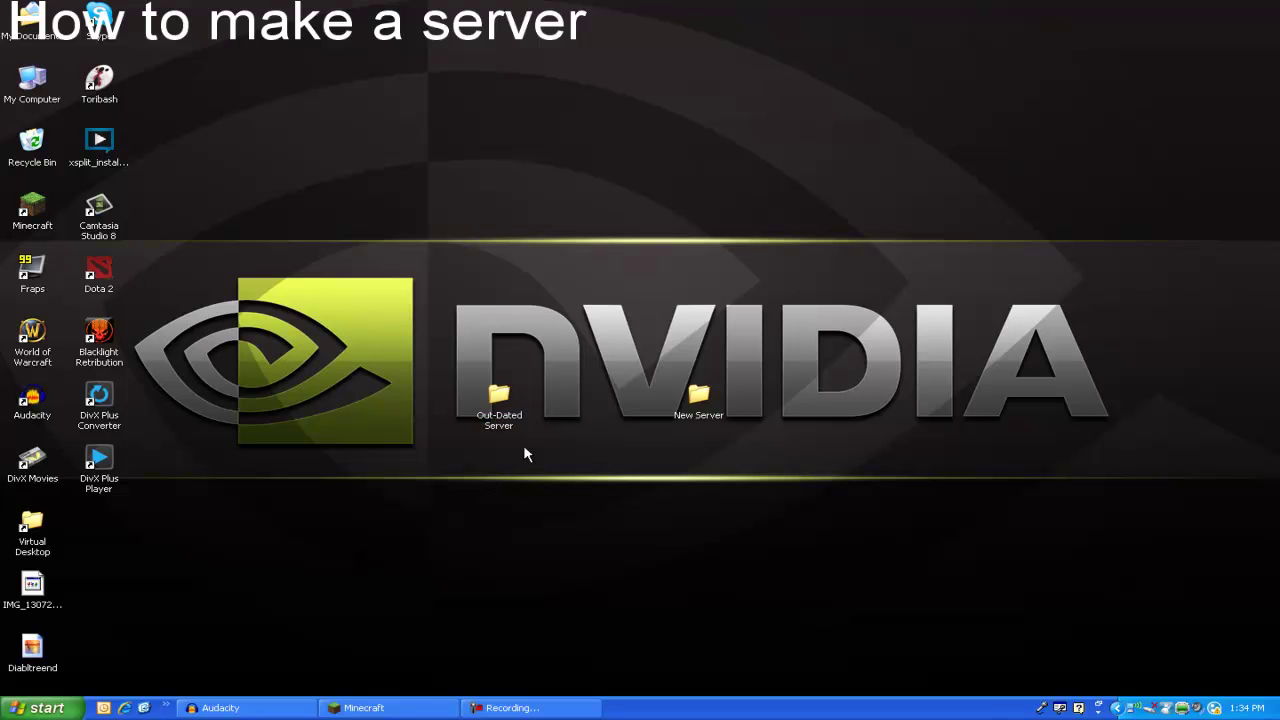
# Open the Out-Dated Server folder and start its minecraft_server.jar
pyautogui.moveTo(500, 393)
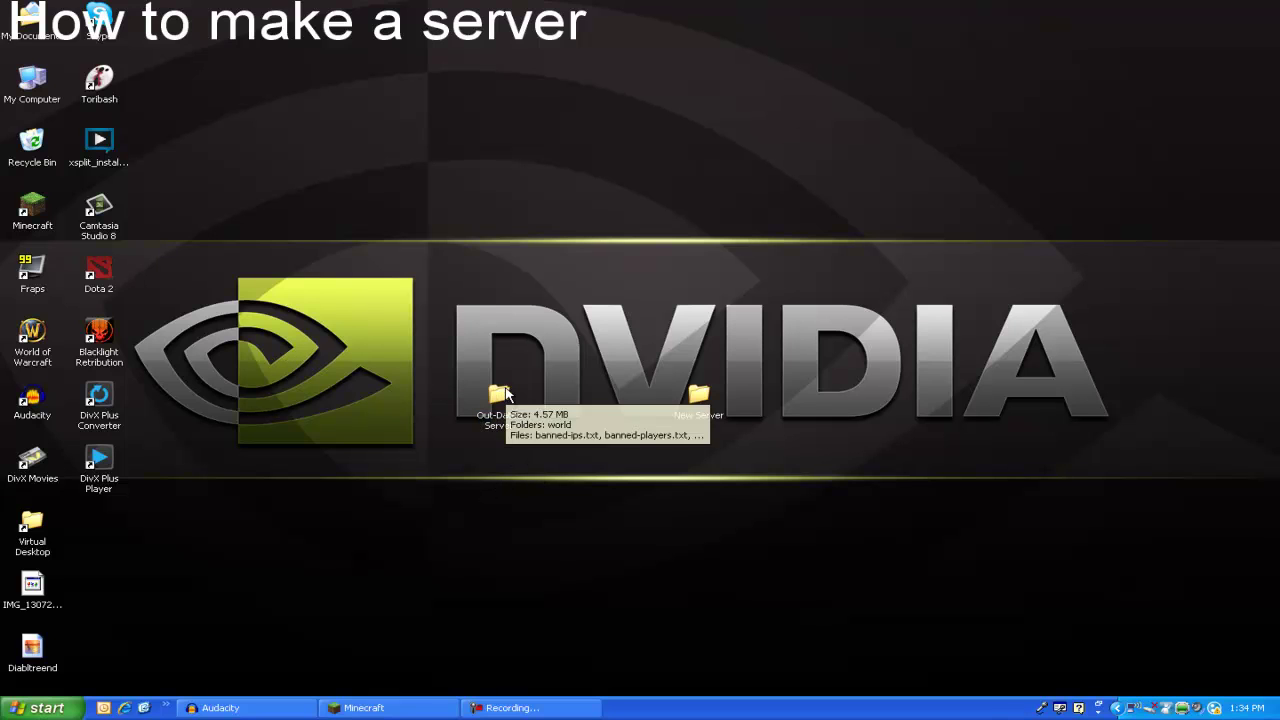
pyautogui.doubleClick(491, 428)
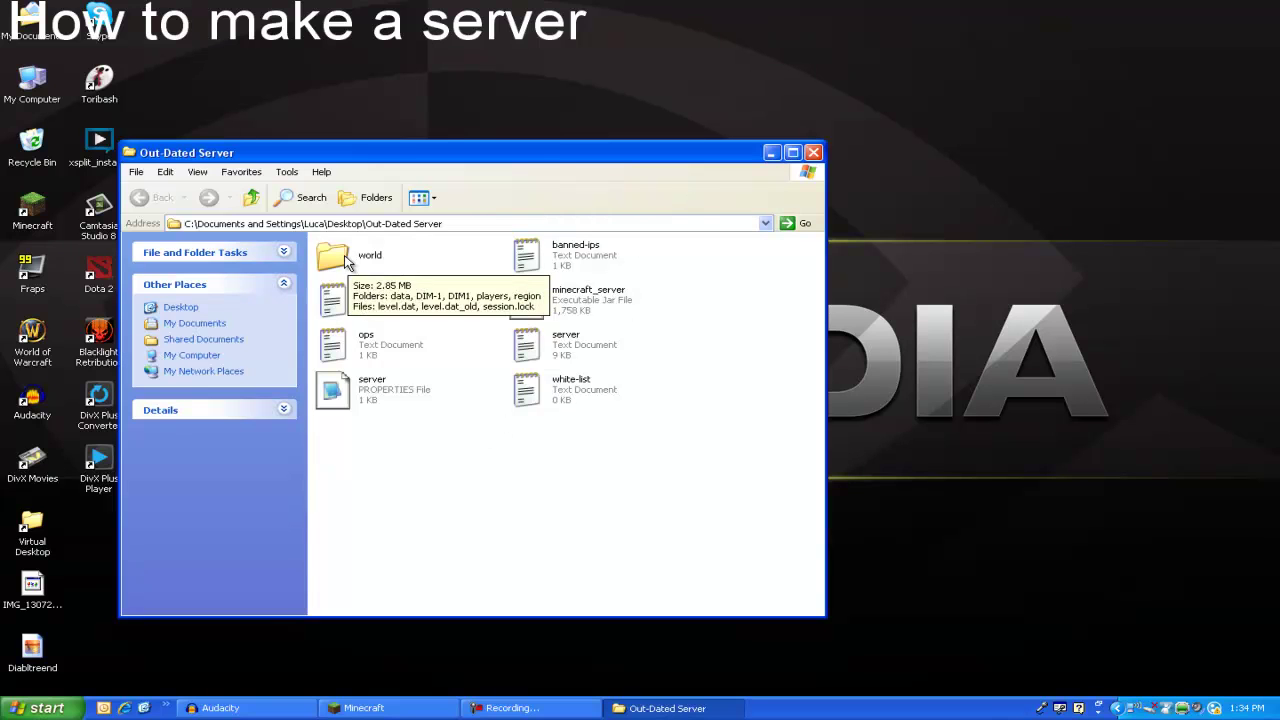
pyautogui.click(346, 260)
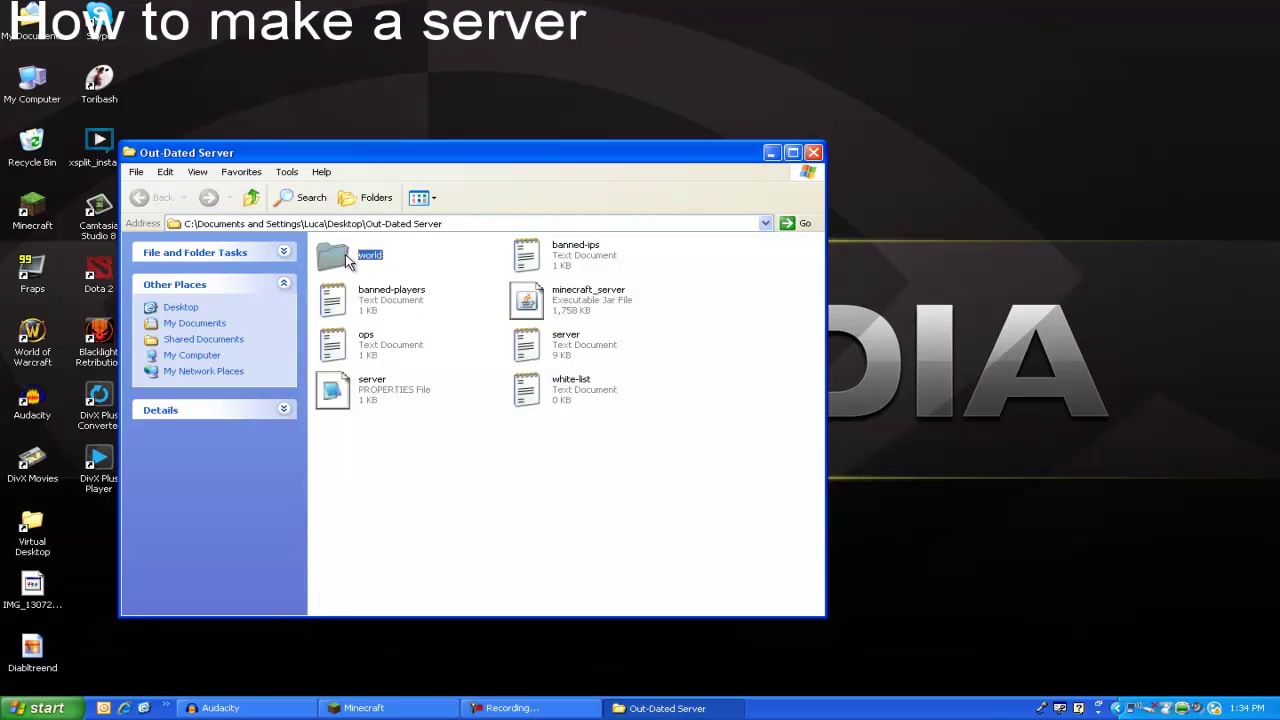
pyautogui.click(660, 462)
pyautogui.click(590, 305)
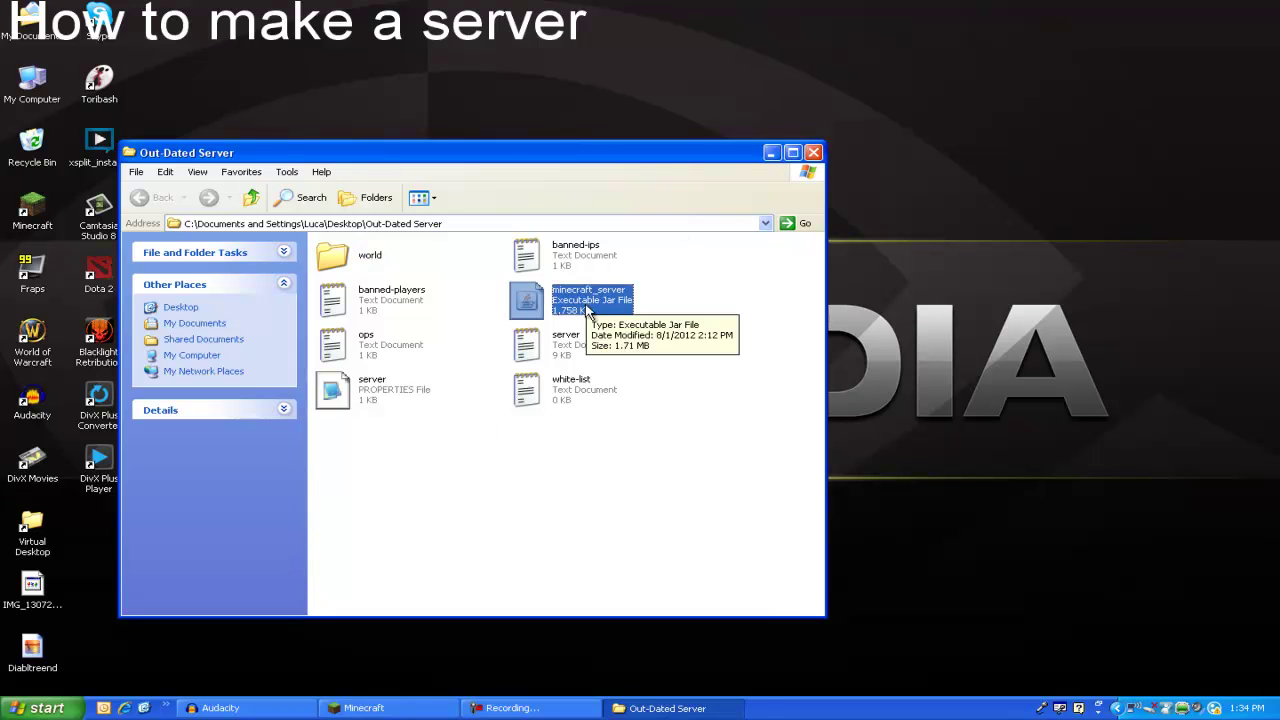
pyautogui.doubleClick(592, 305)
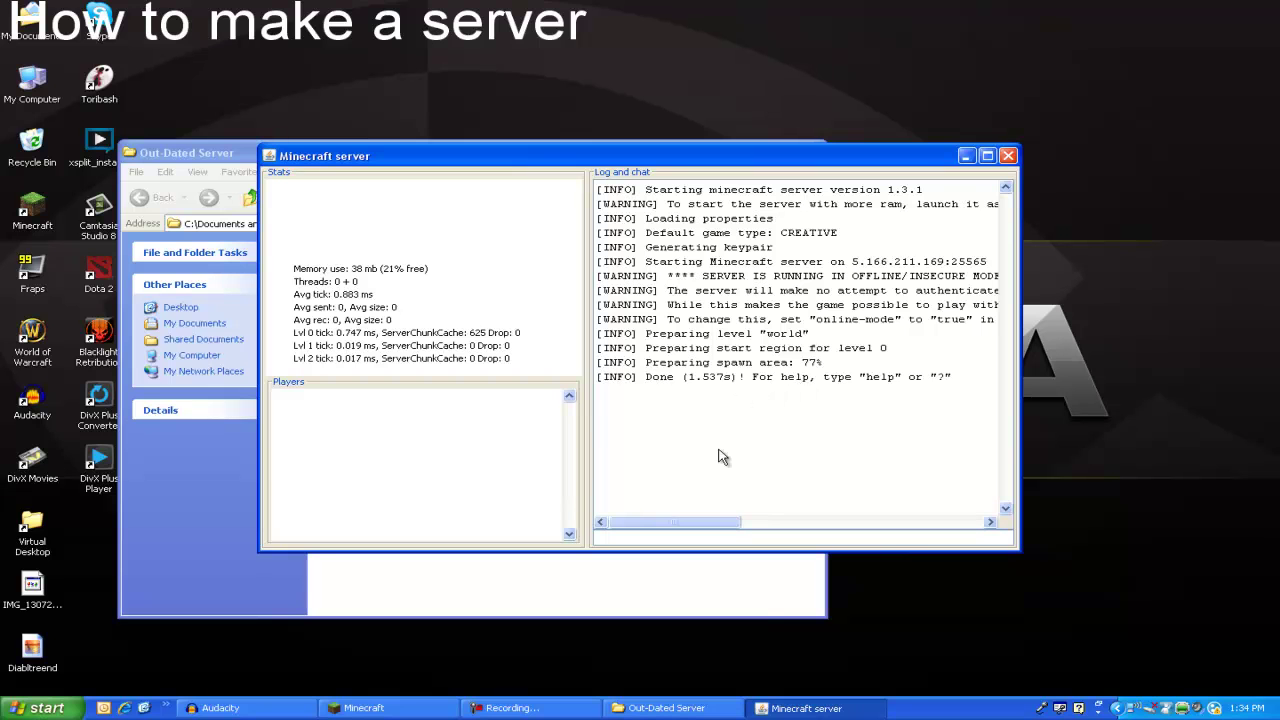
# In Minecraft, join the listed server from Multiplayer, then disconnect
pyautogui.click(364, 708)
pyautogui.click(678, 392)
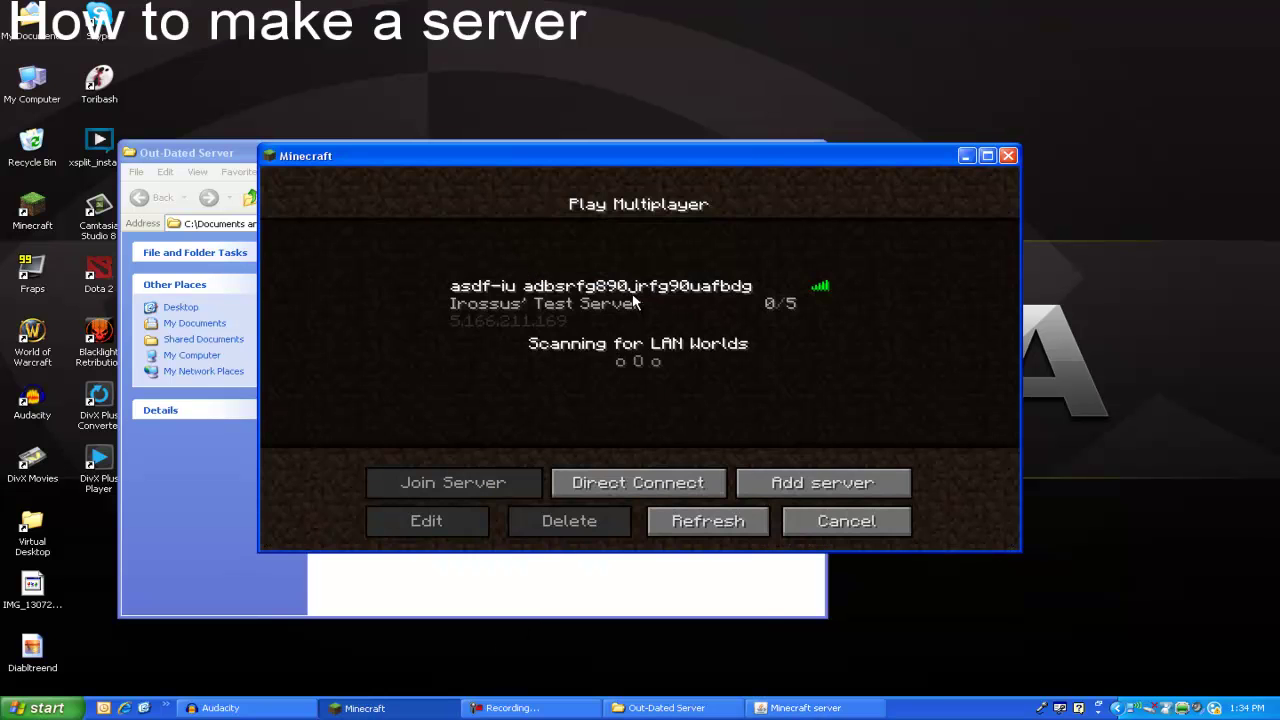
pyautogui.doubleClick(632, 298)
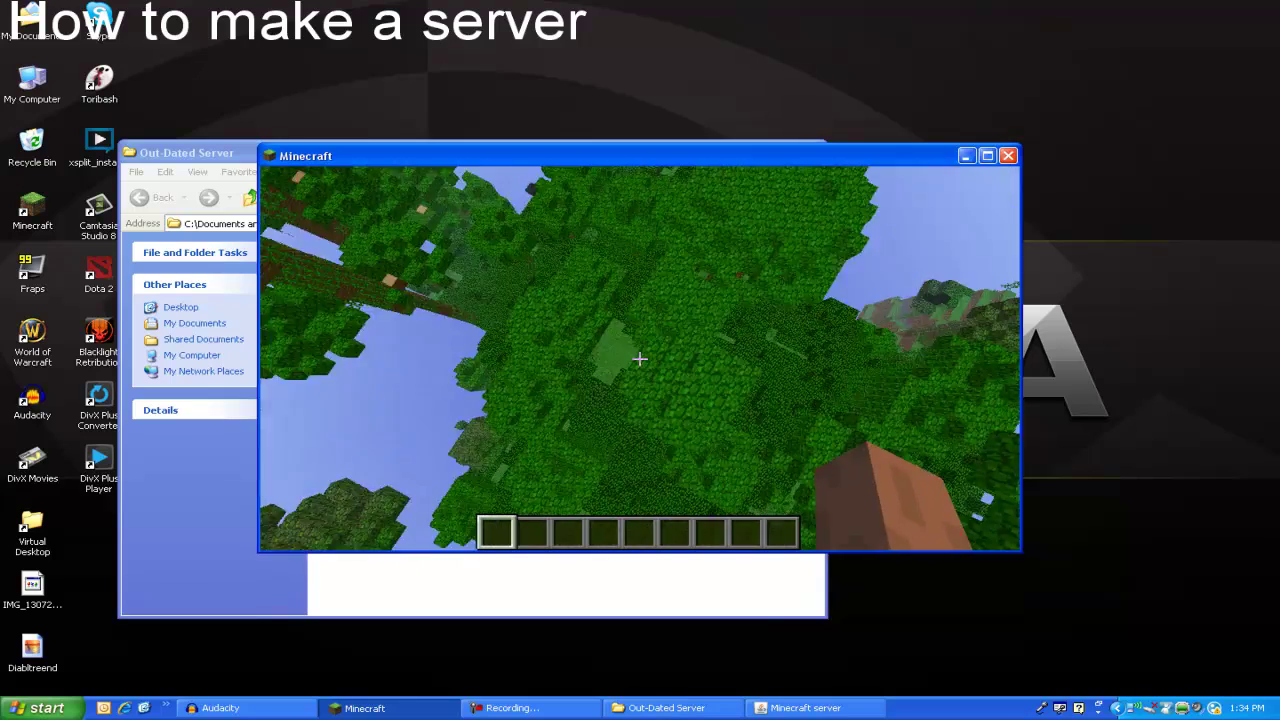
pyautogui.press('Escape')
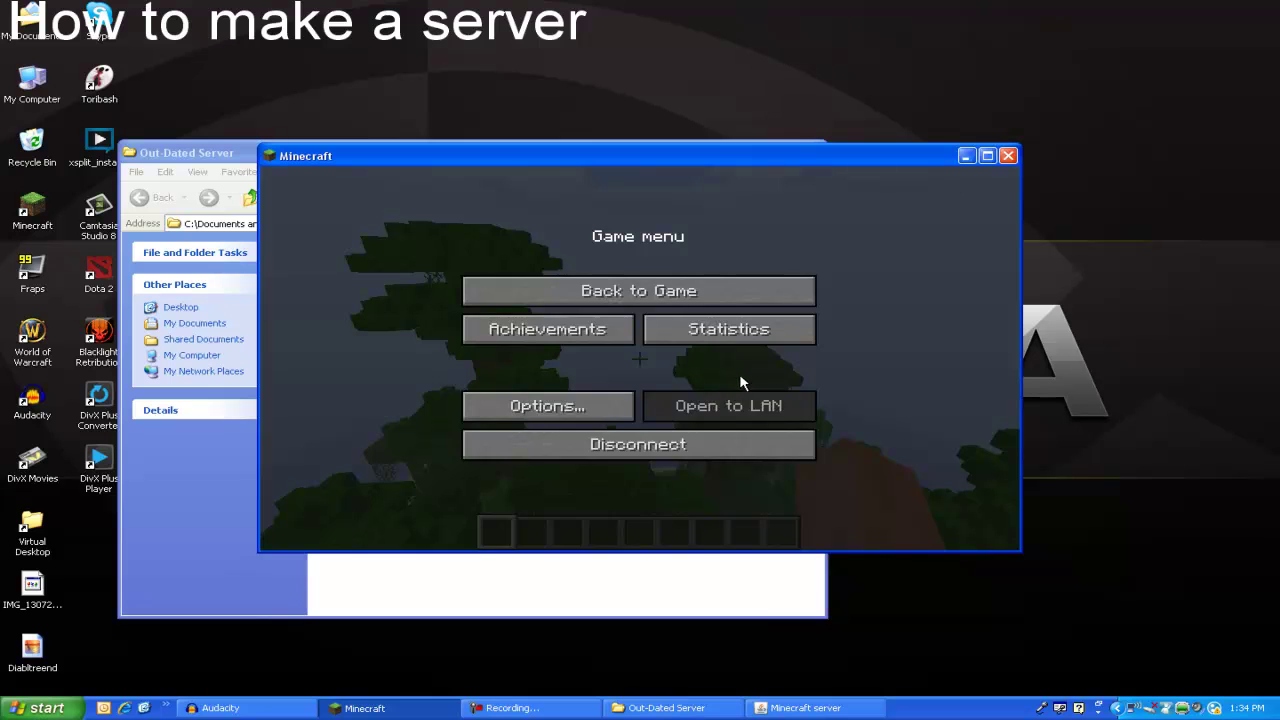
pyautogui.click(660, 446)
# Shut down the server console, close the Out-Dated Server folder, and minimize Minecraft
pyautogui.click(597, 580)
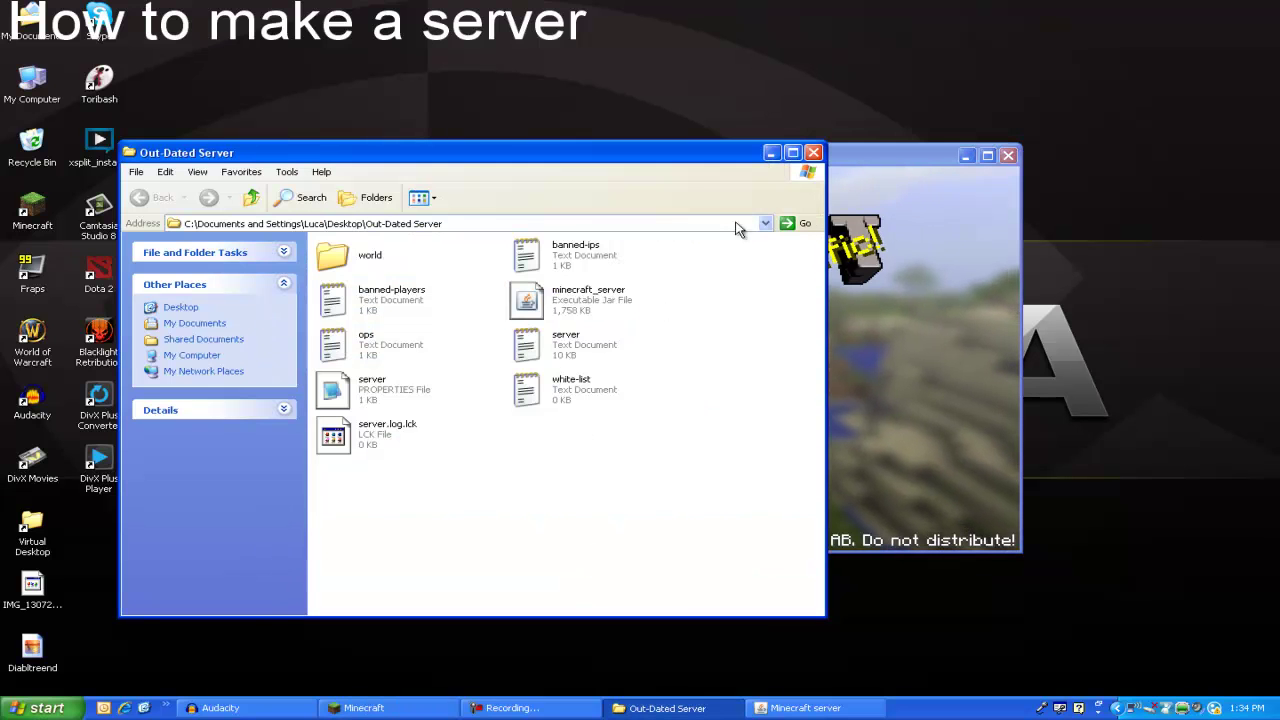
pyautogui.click(840, 230)
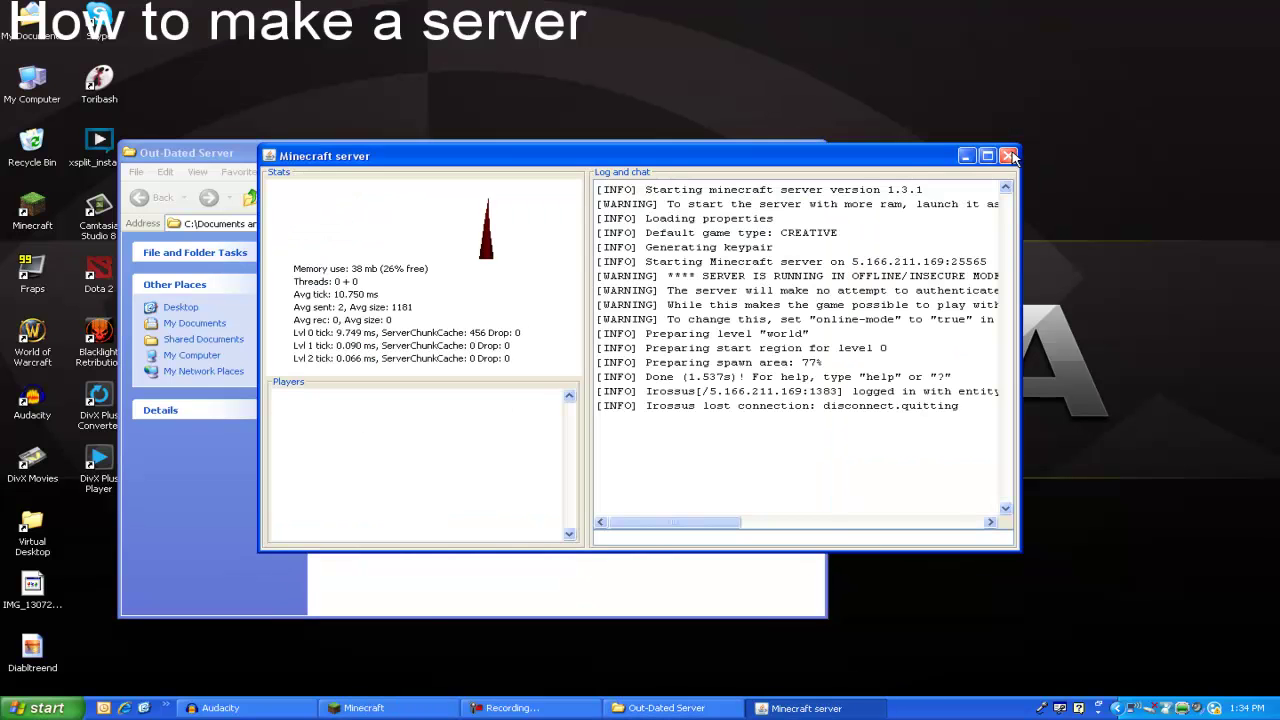
pyautogui.click(622, 578)
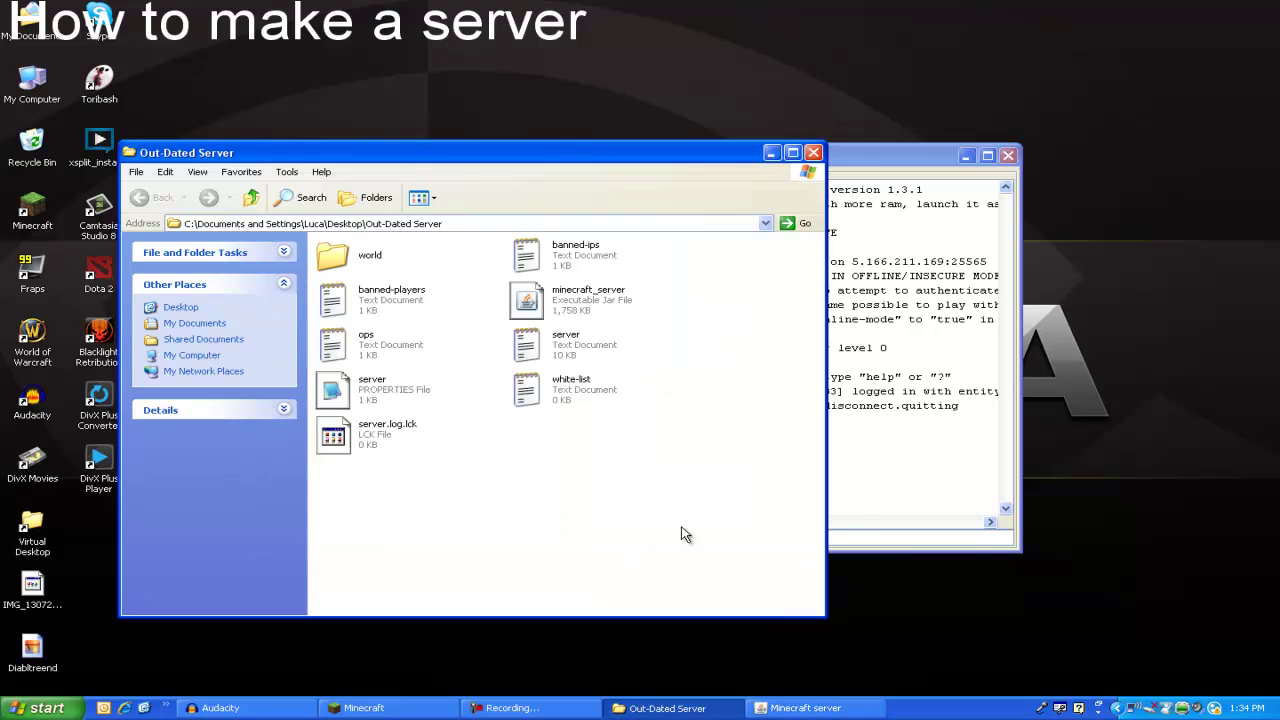
pyautogui.click(814, 153)
pyautogui.click(533, 708)
pyautogui.click(533, 708)
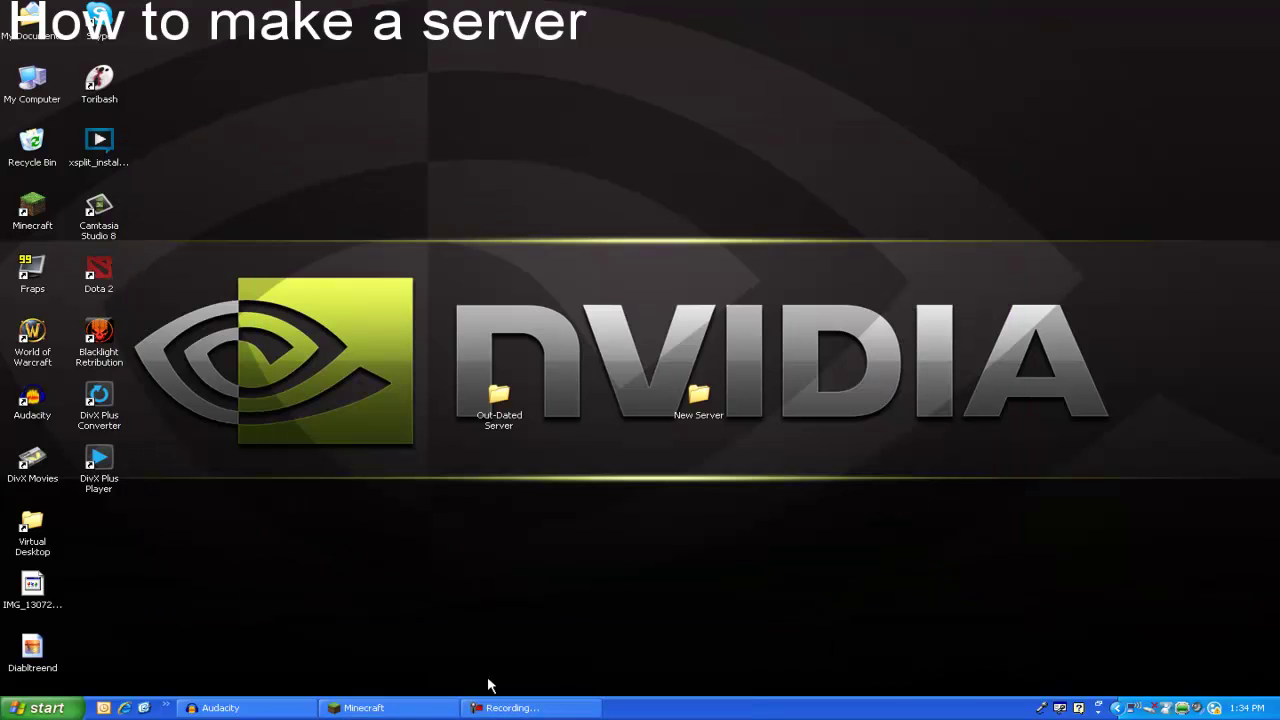
# Open the New Server folder and start its minecraft_server.jar
pyautogui.doubleClick(699, 397)
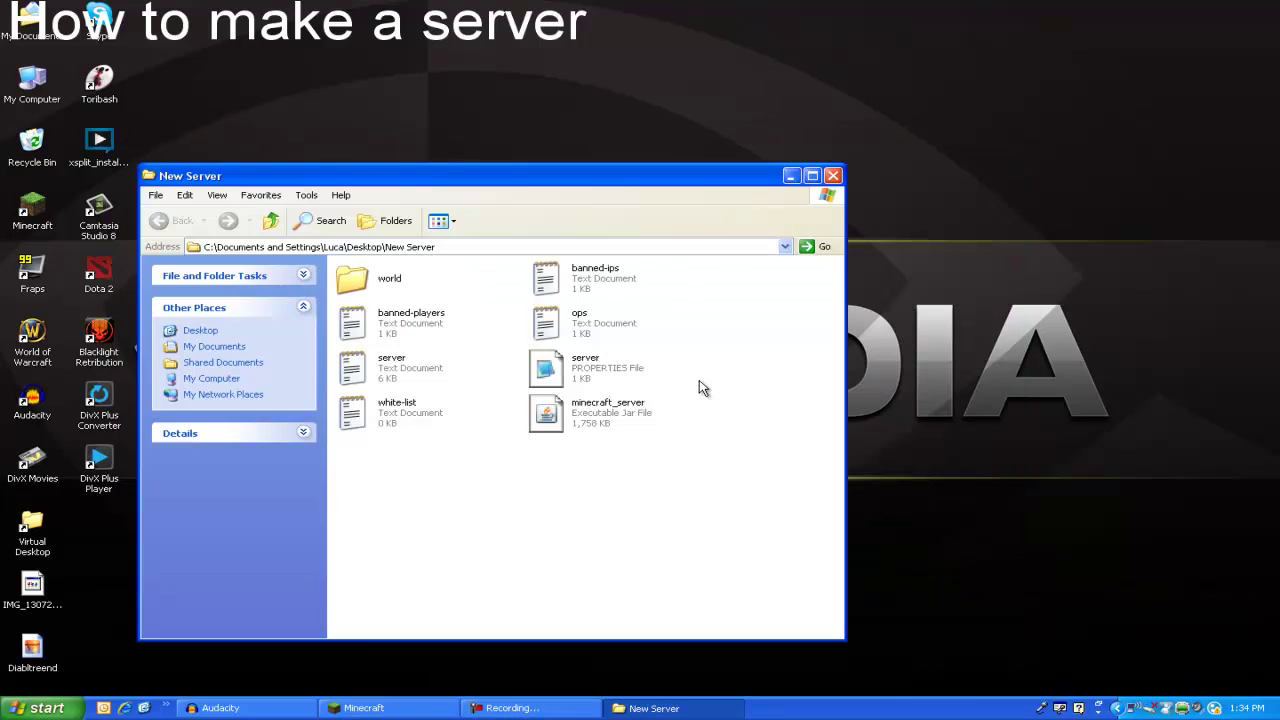
pyautogui.doubleClick(567, 404)
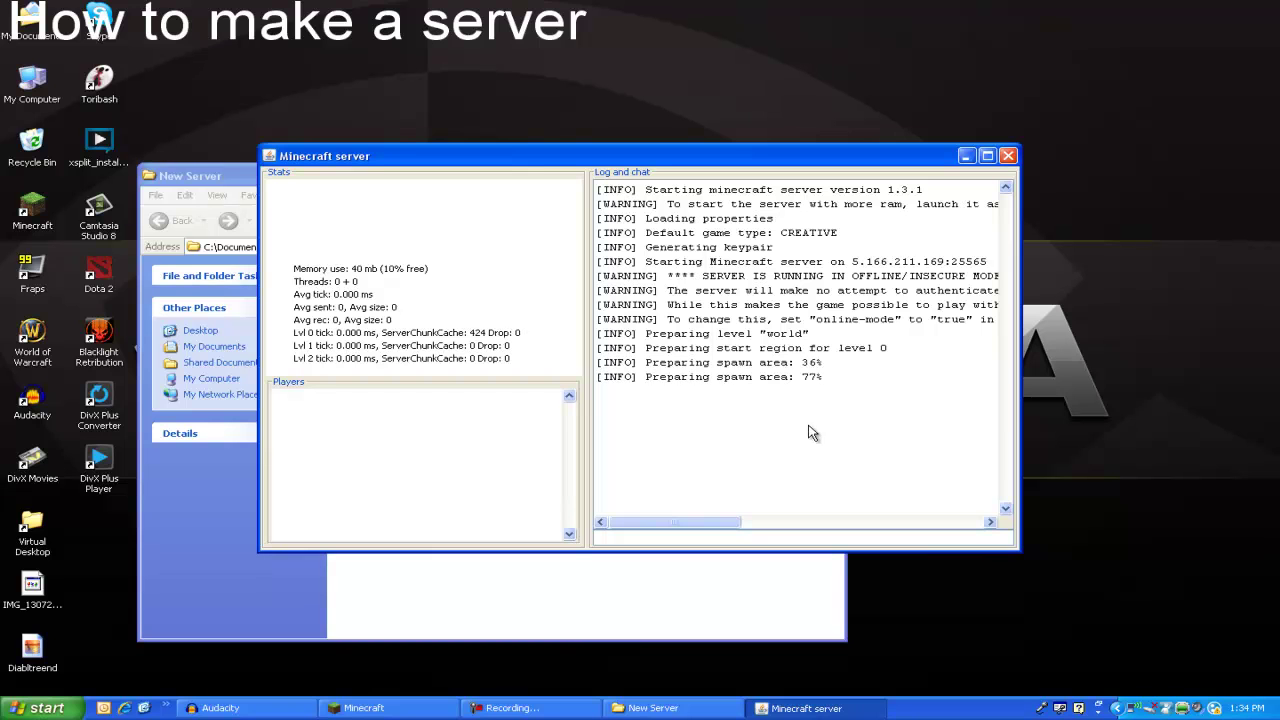
pyautogui.click(363, 708)
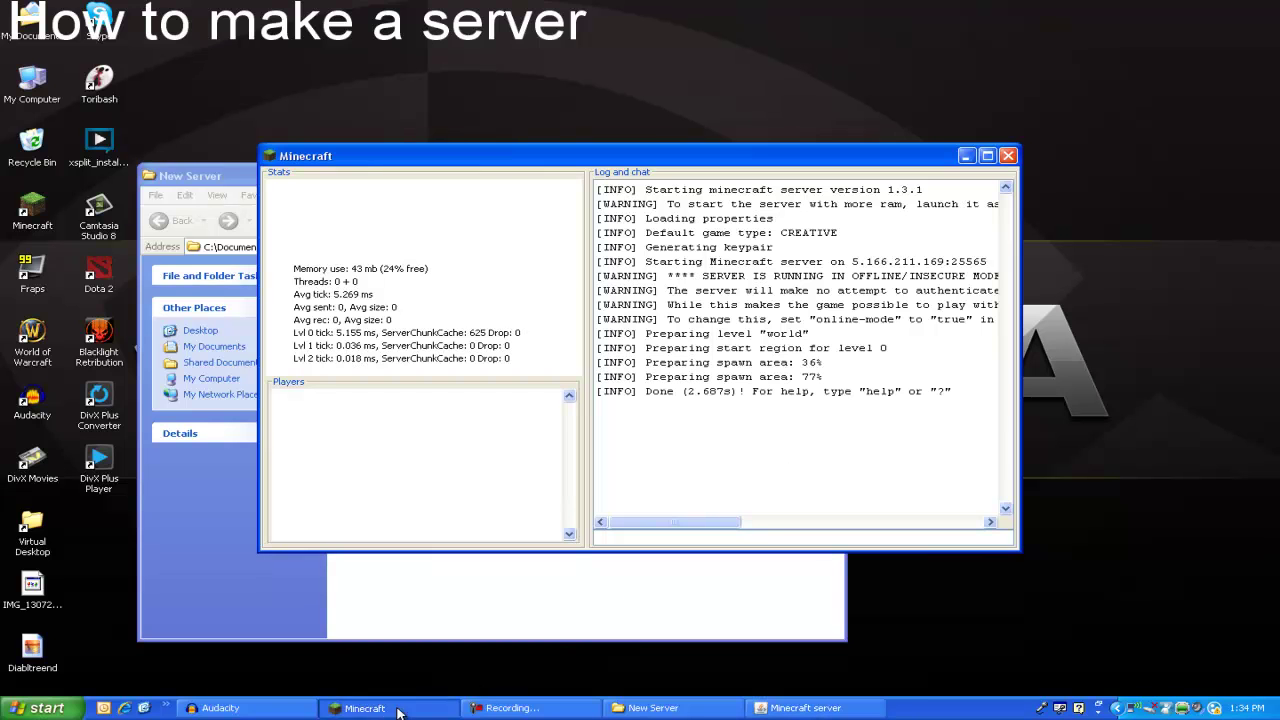
# Join the new server's snowy world, disconnect, and return to the New Server folder
pyautogui.click(582, 405)
pyautogui.doubleClick(596, 297)
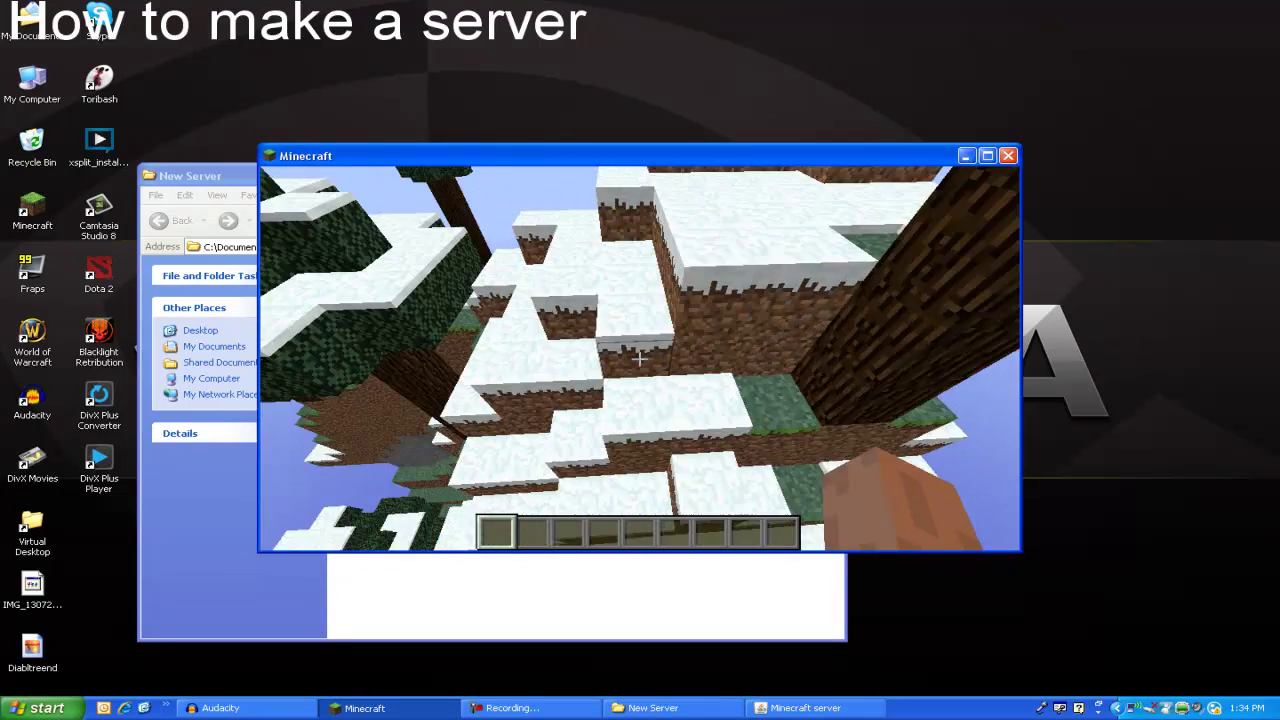
pyautogui.press('Escape')
pyautogui.click(632, 445)
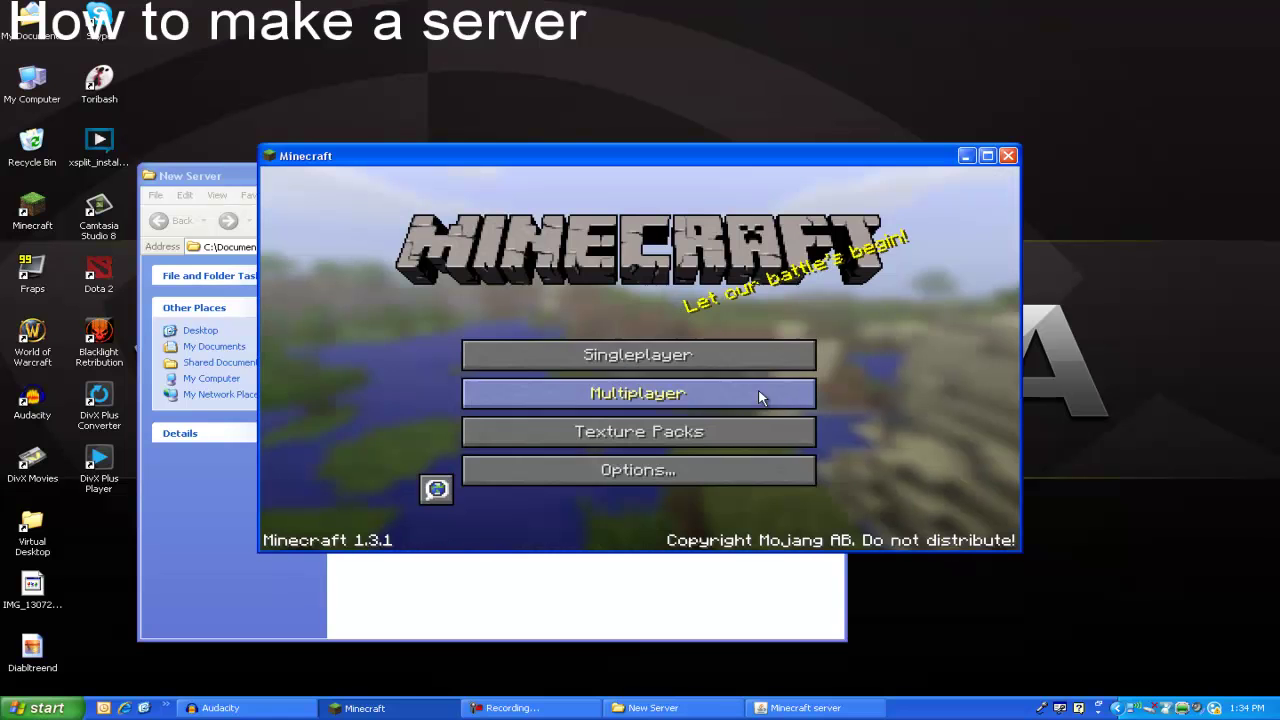
pyautogui.click(480, 611)
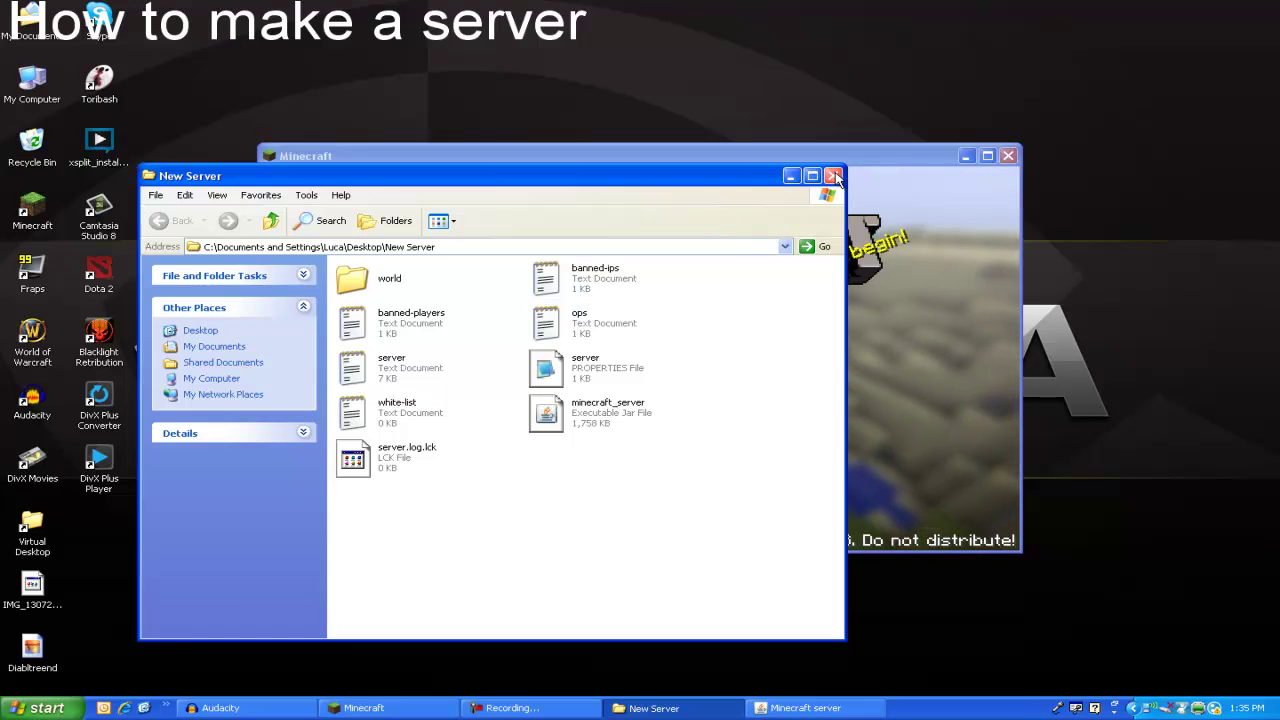
# Close the New Server folder, the Minecraft game and the server console
pyautogui.click(835, 176)
pyautogui.click(1008, 156)
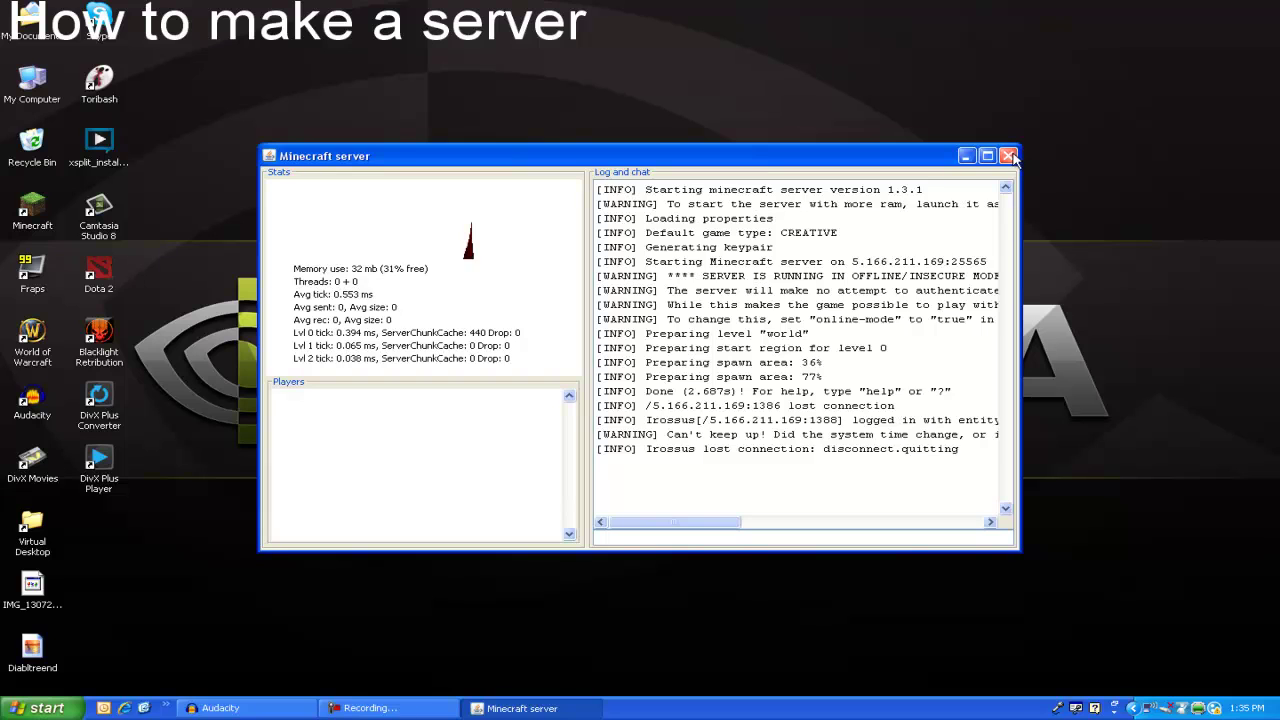
pyautogui.click(1008, 156)
# Relaunch Minecraft from the desktop, log in, and minimize it
pyautogui.doubleClick(40, 206)
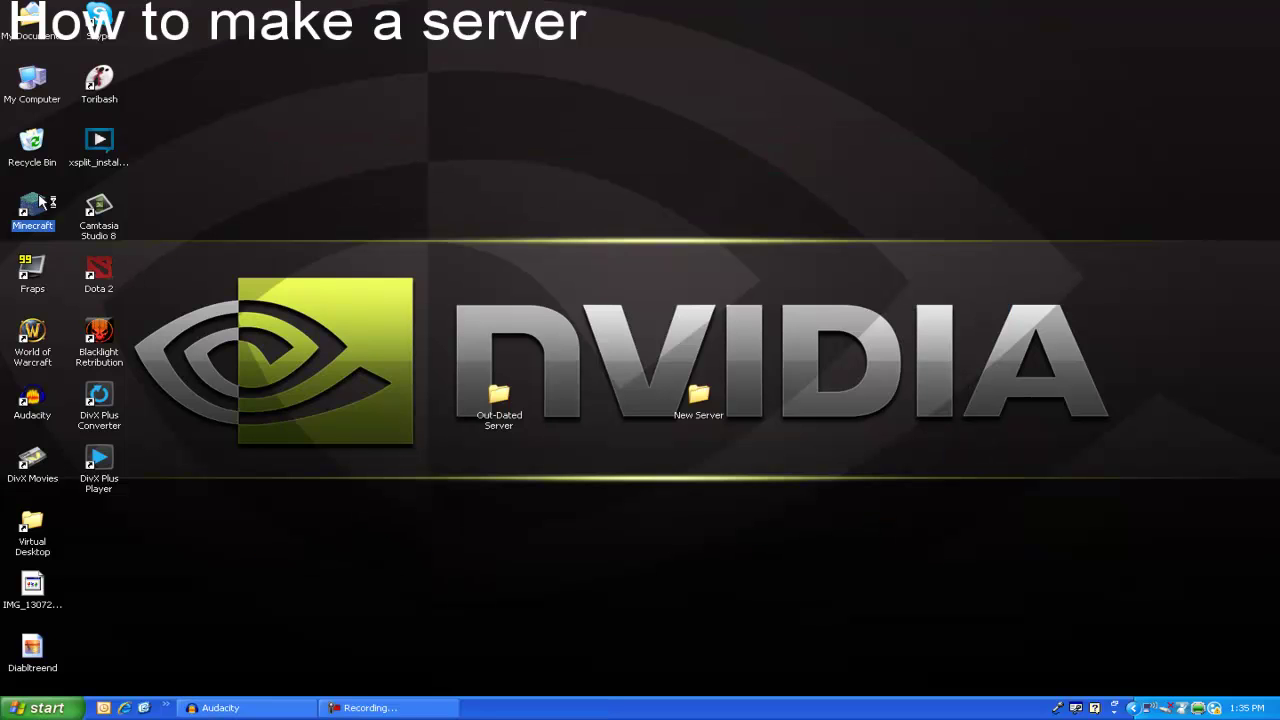
pyautogui.click(718, 377)
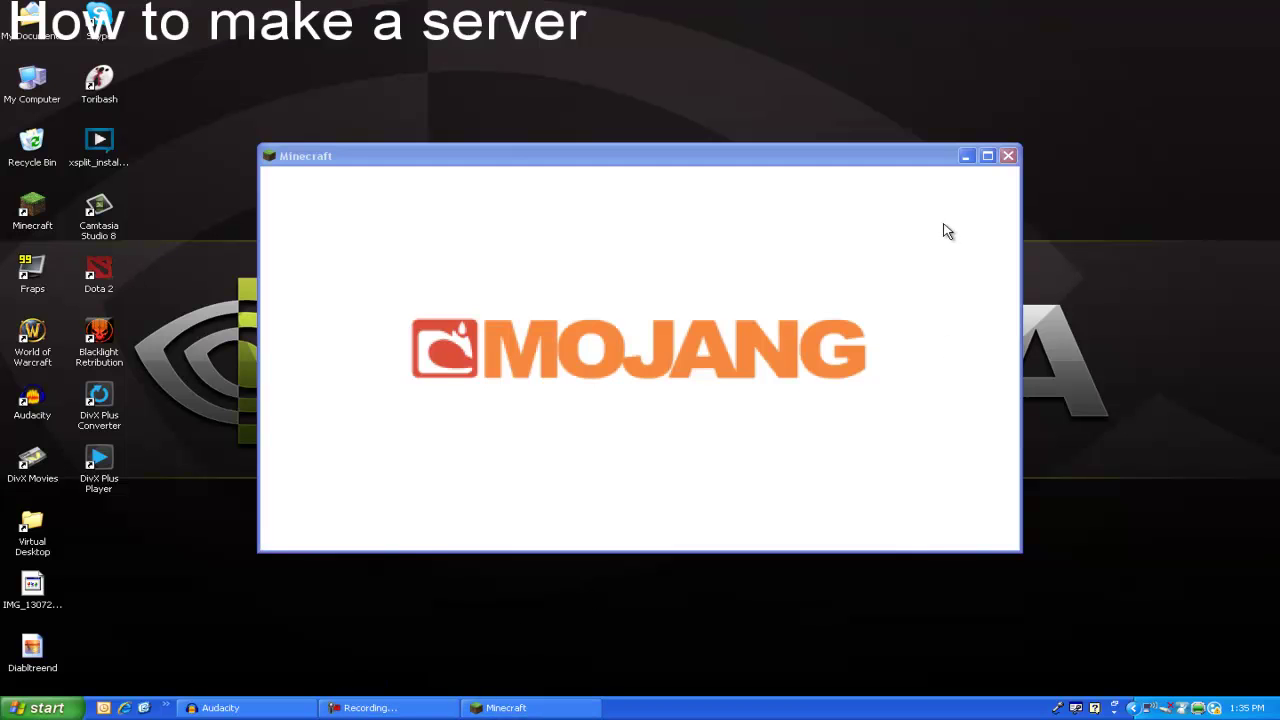
pyautogui.click(966, 156)
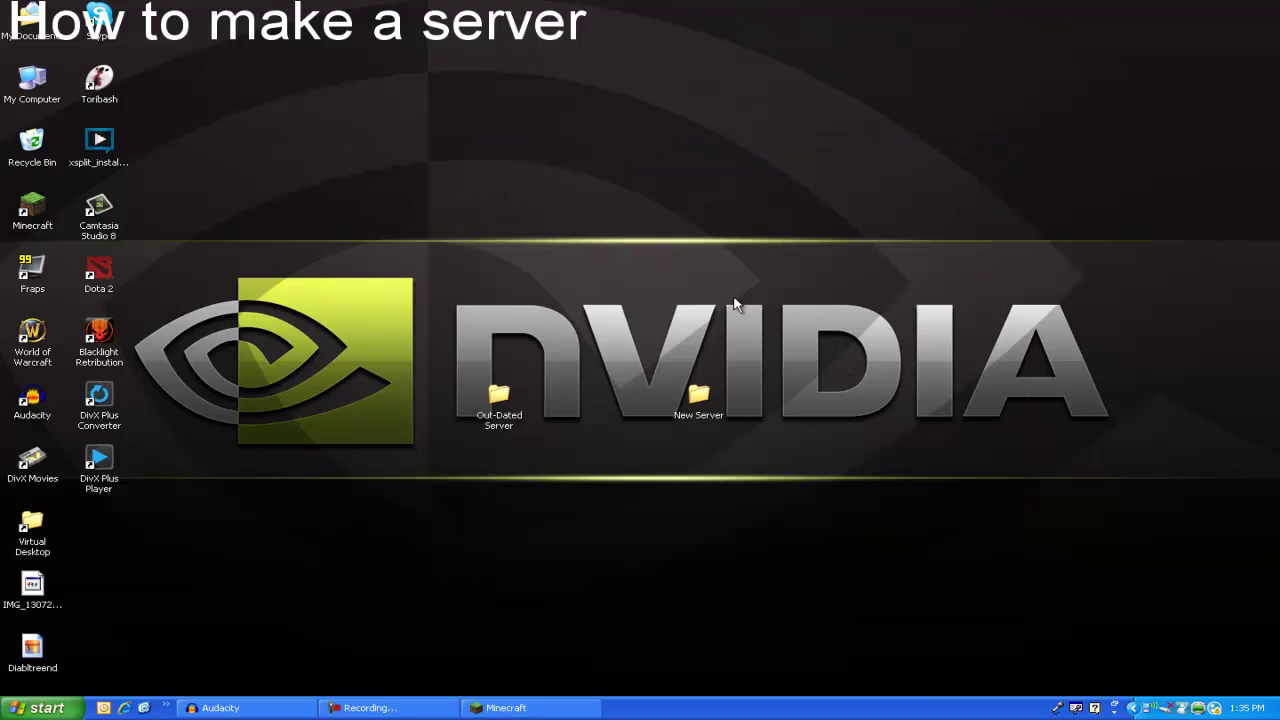
# Open the Out-Dated Server and New Server folders side by side
pyautogui.doubleClick(492, 422)
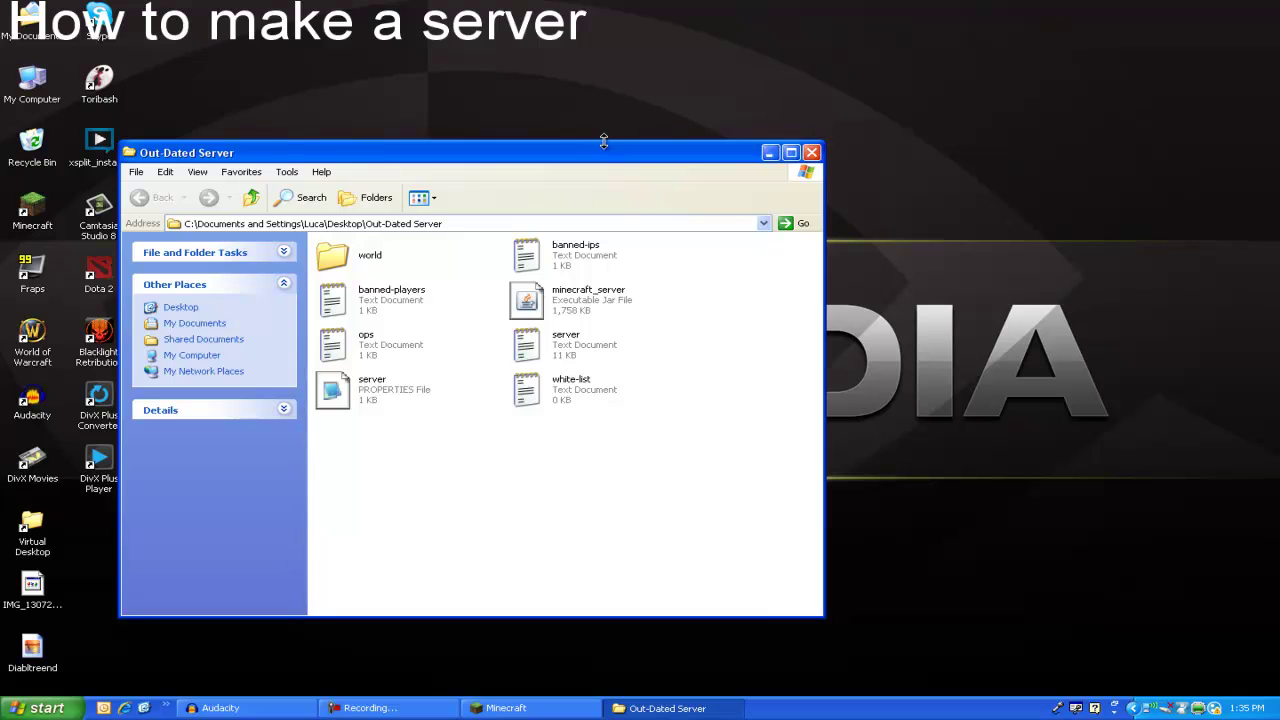
pyautogui.moveTo(603, 146); pyautogui.dragTo(507, 74)
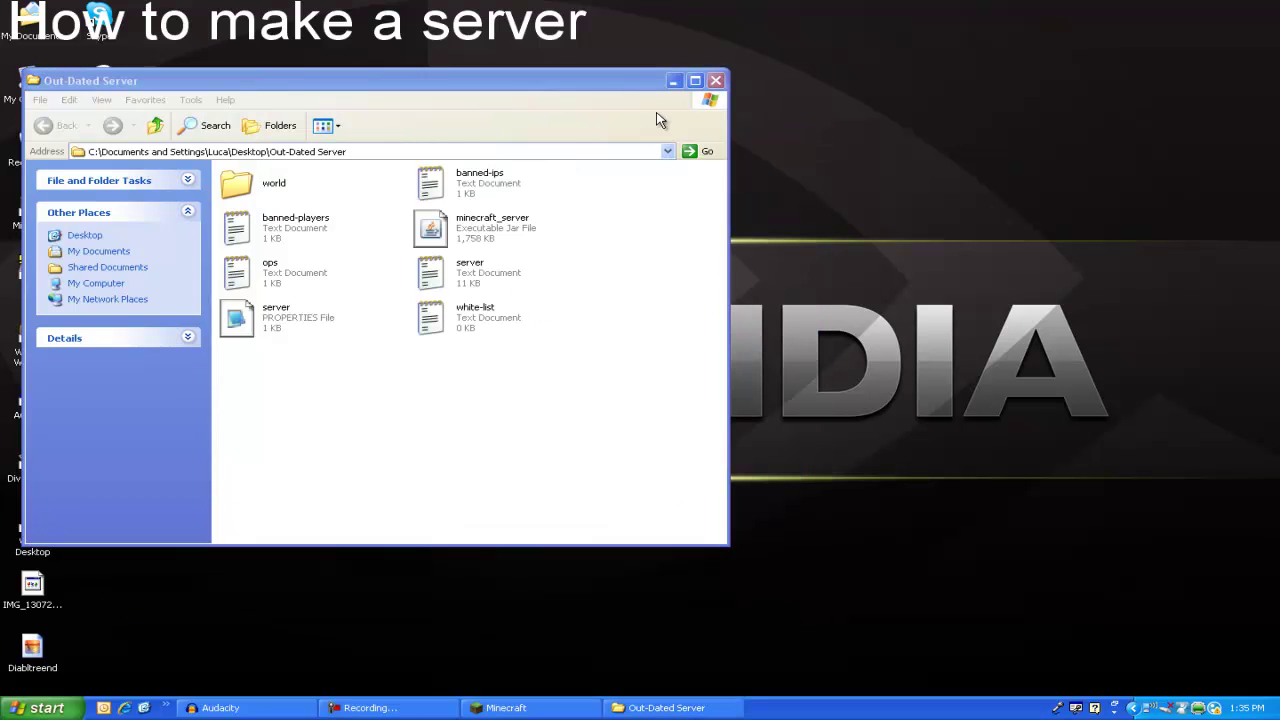
pyautogui.moveTo(596, 78); pyautogui.dragTo(564, 68)
pyautogui.doubleClick(717, 408)
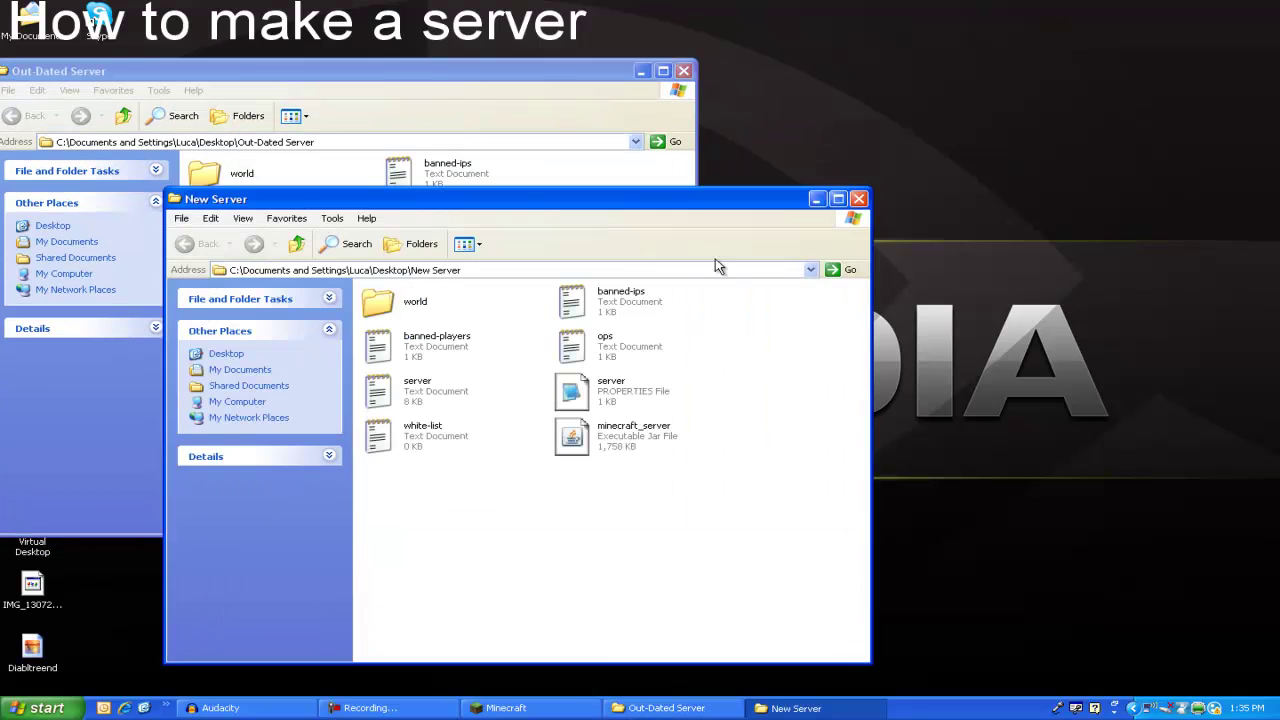
pyautogui.moveTo(707, 197); pyautogui.dragTo(1098, 119)
pyautogui.click(770, 228)
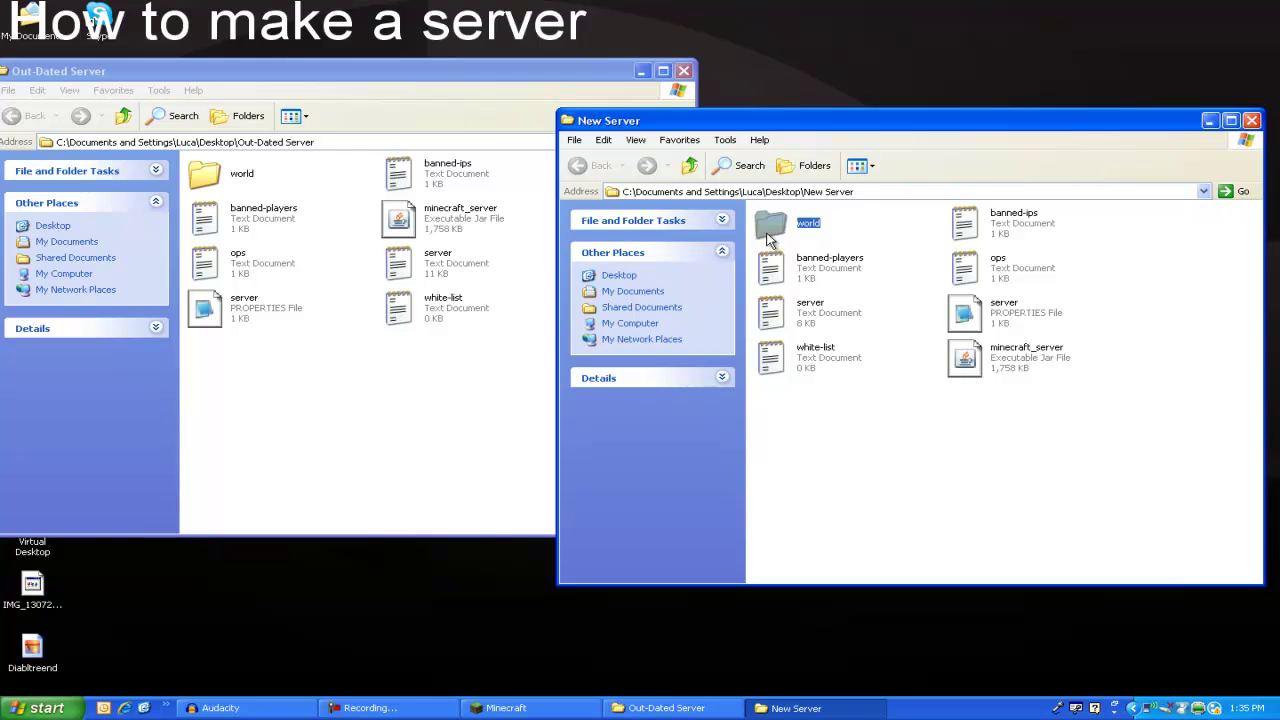
# Create a desktop folder named 'Backup' and move New Server's world folder into it
pyautogui.rightClick(389, 606)
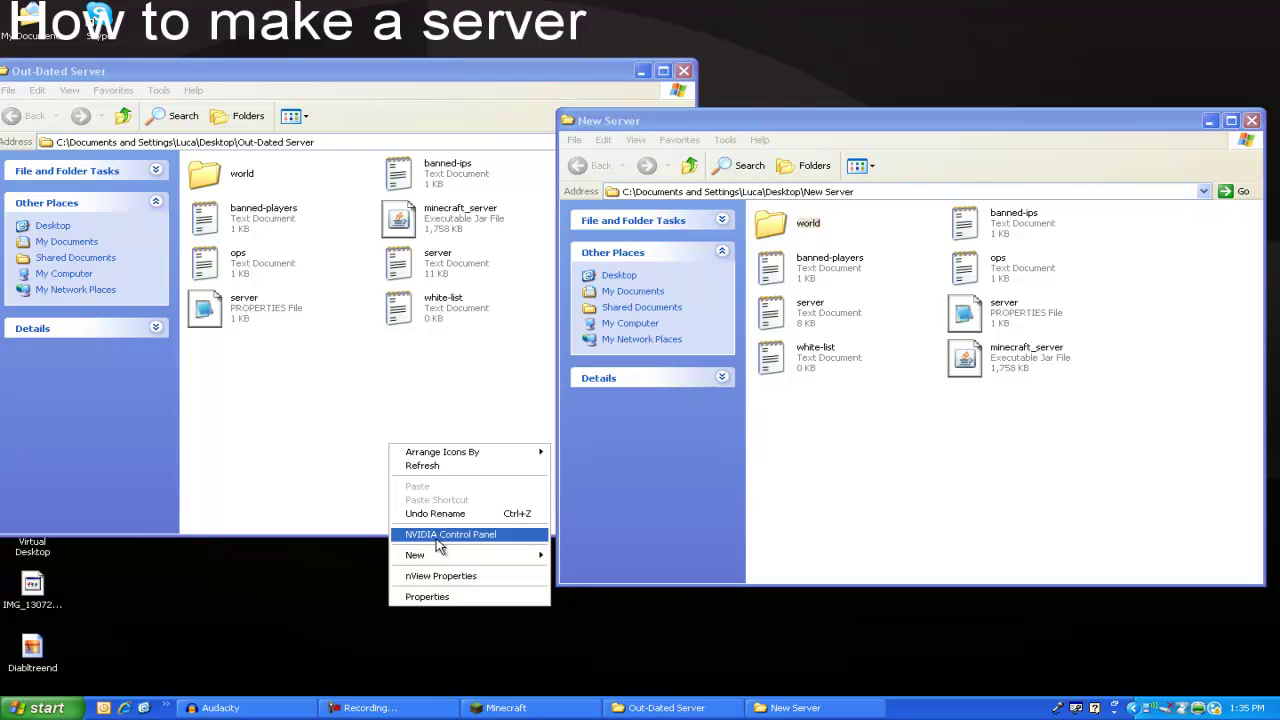
pyautogui.moveTo(420, 555)
pyautogui.click(640, 366)
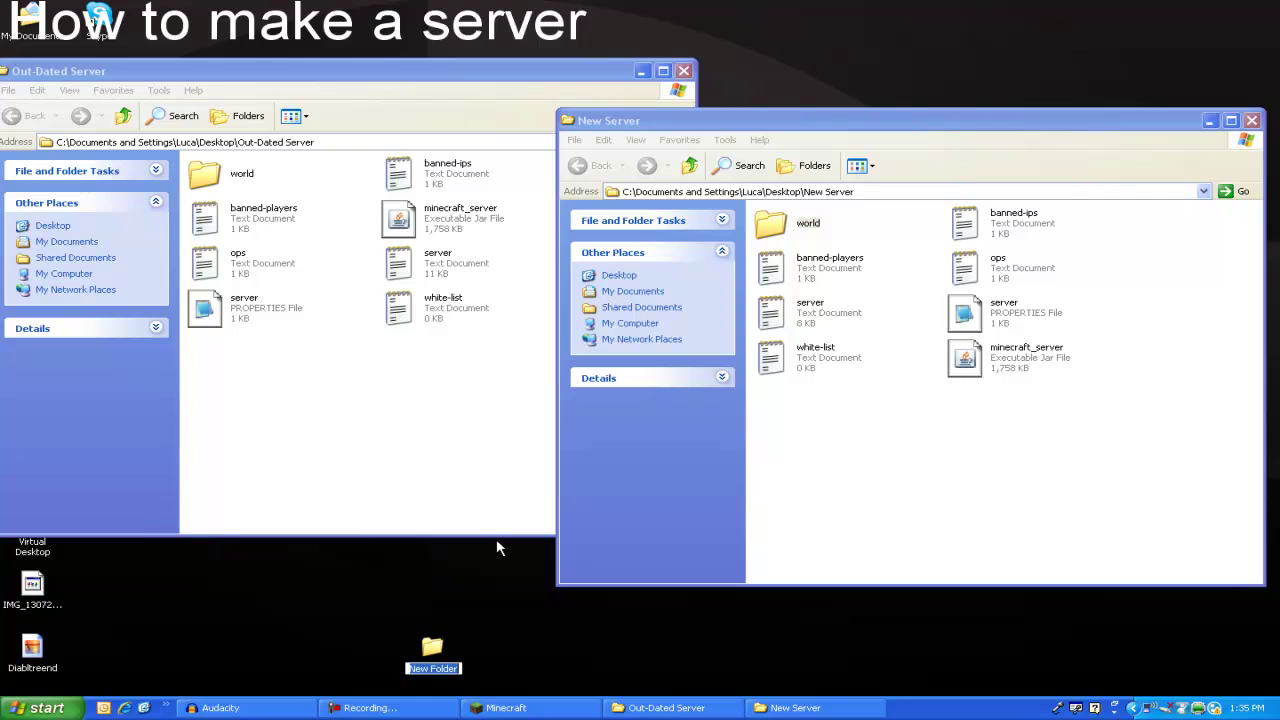
pyautogui.write('Backup')
pyautogui.press('Return')
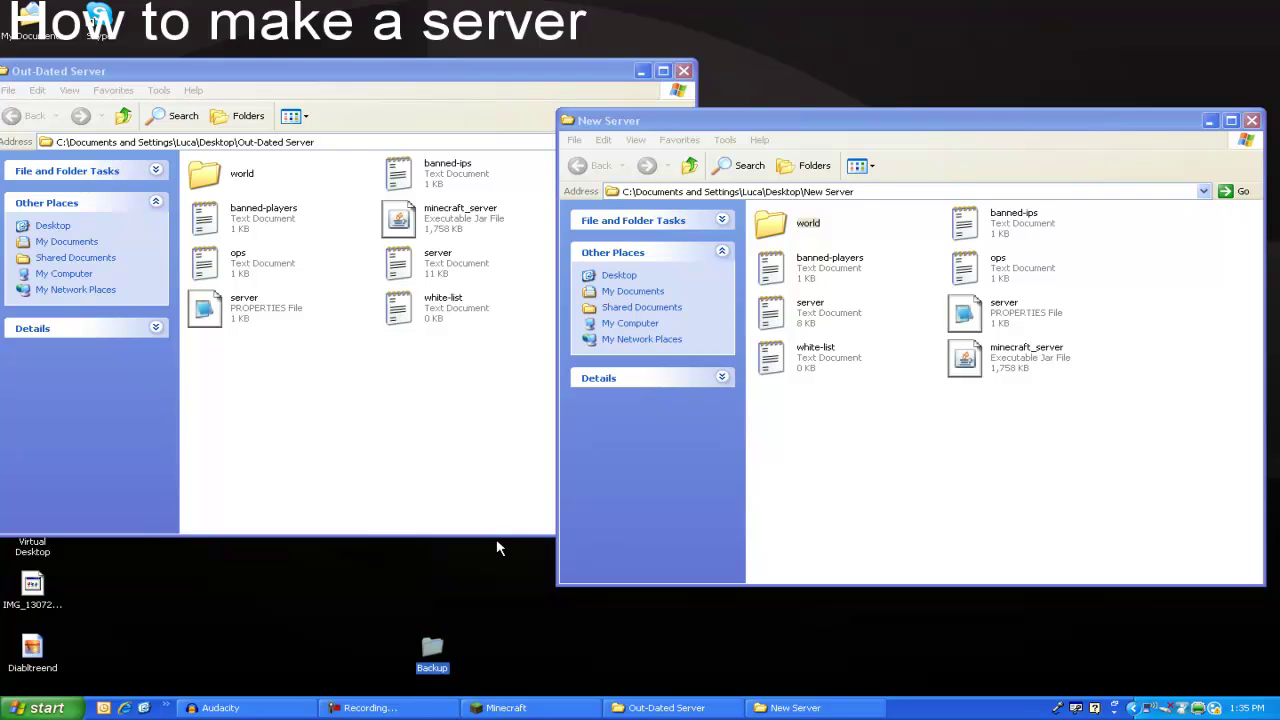
pyautogui.click(799, 228)
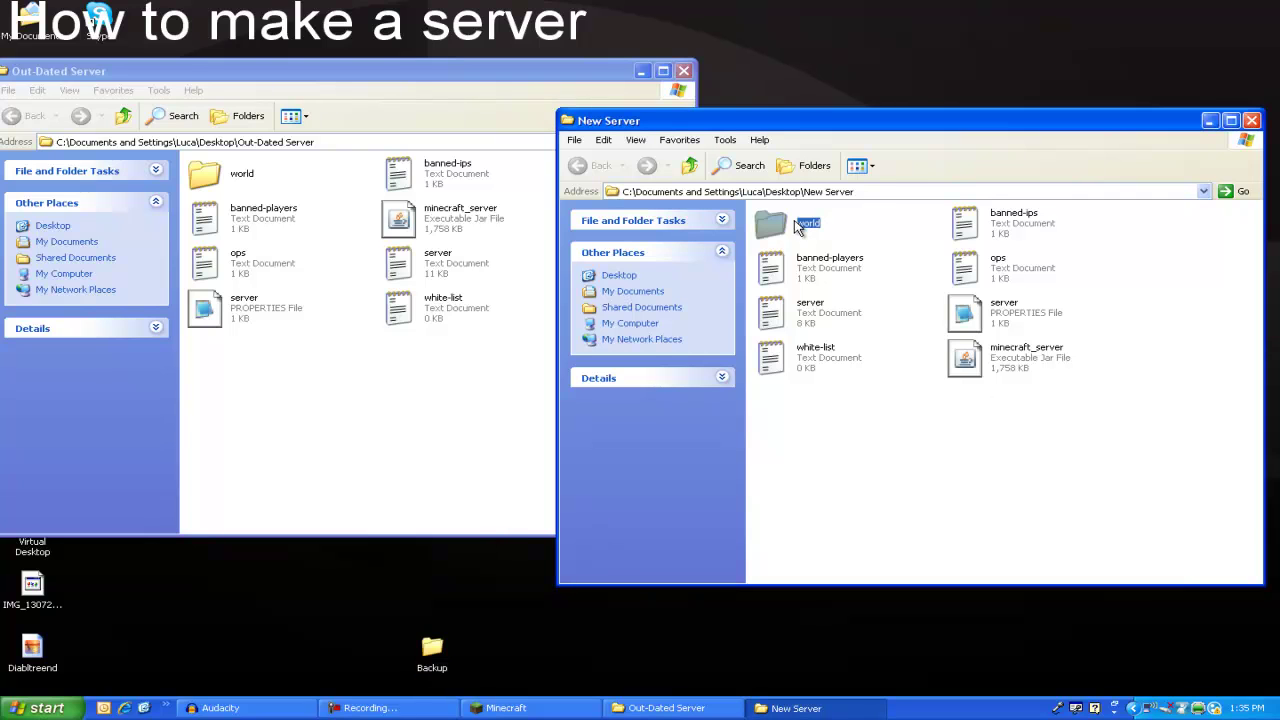
pyautogui.moveTo(799, 228); pyautogui.dragTo(438, 651)
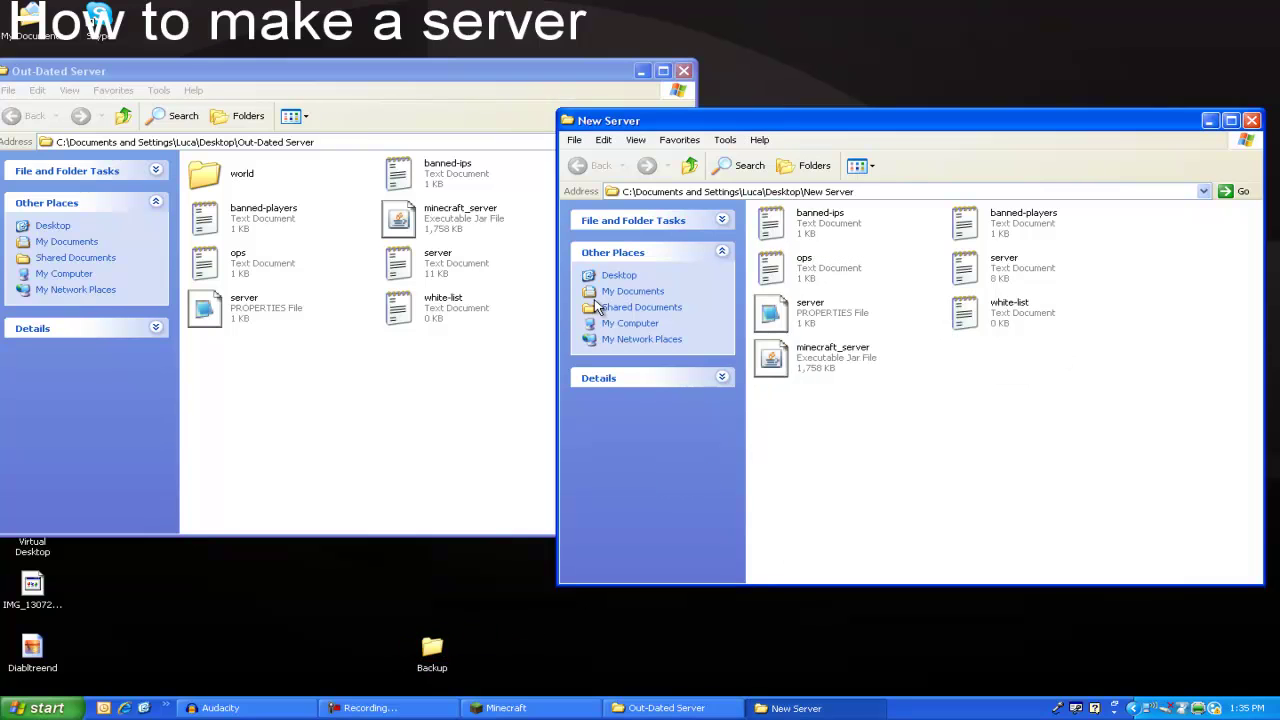
# Copy Out-Dated Server's 2.85 MB world folder and paste it into New Server
pyautogui.click(198, 178)
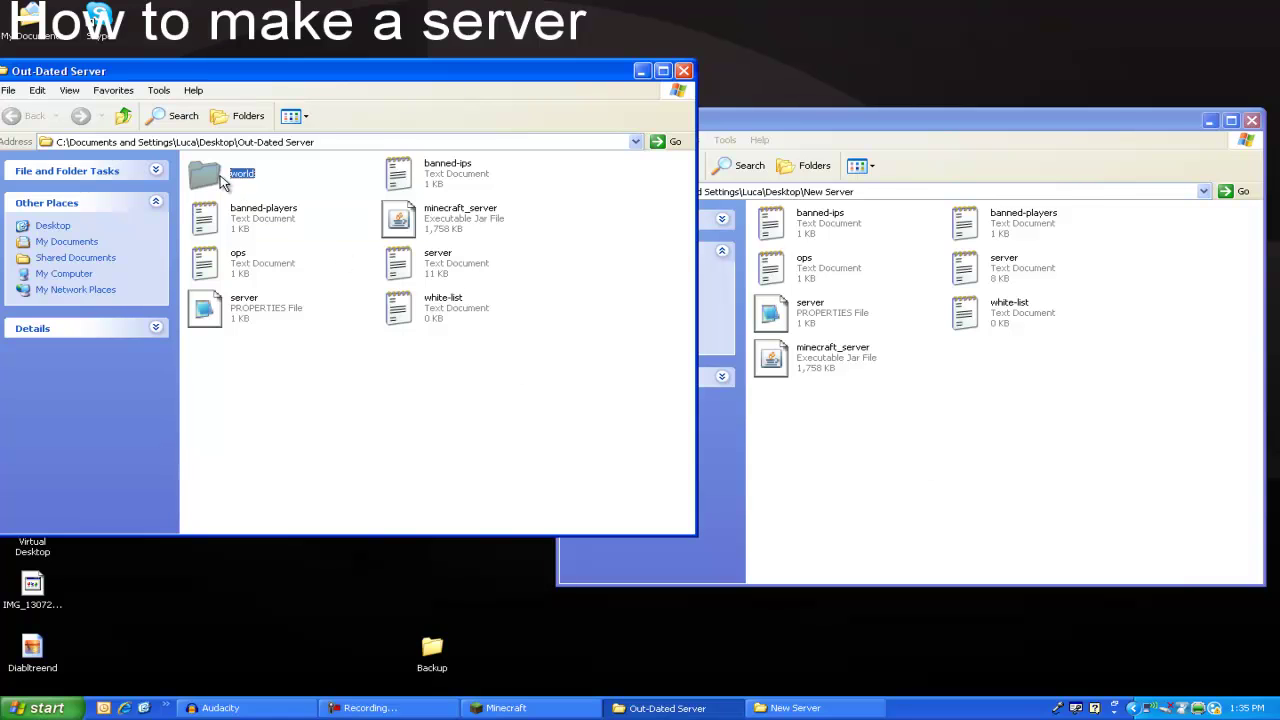
pyautogui.rightClick(222, 182)
pyautogui.click(271, 369)
pyautogui.click(950, 422)
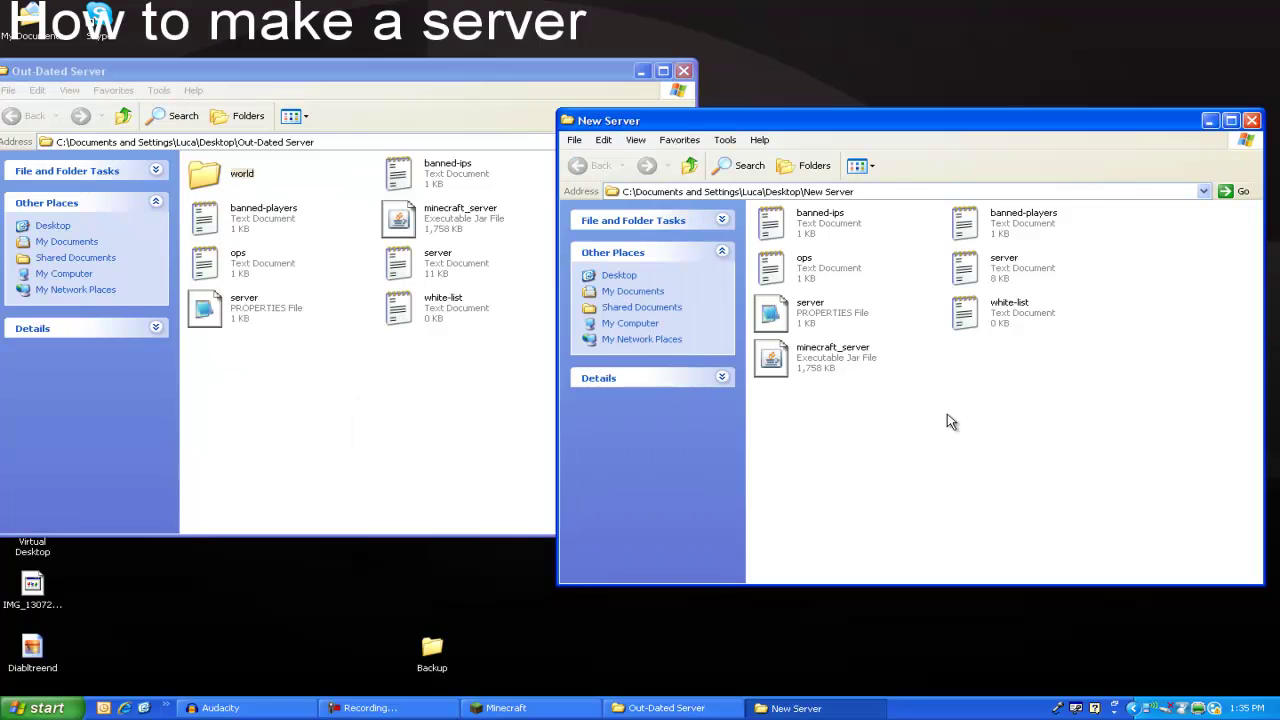
pyautogui.hotkey('ctrl', 'v')
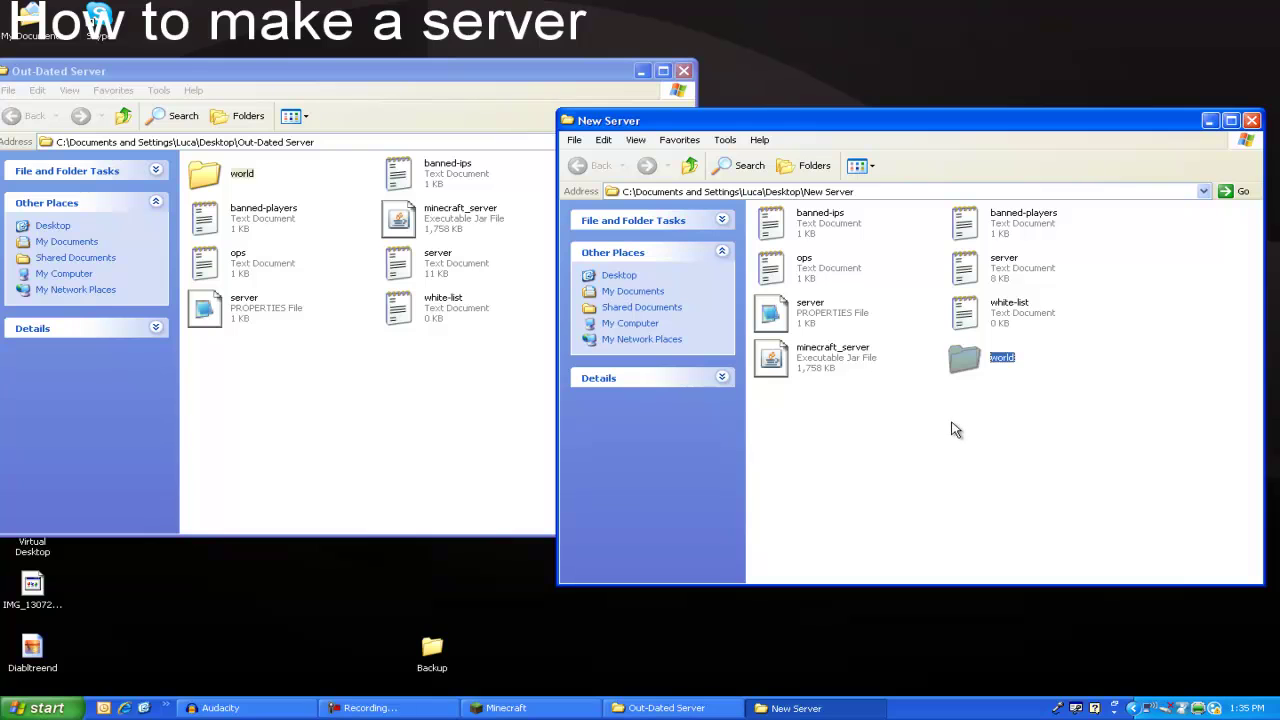
pyautogui.rightClick(951, 422)
pyautogui.click(836, 454)
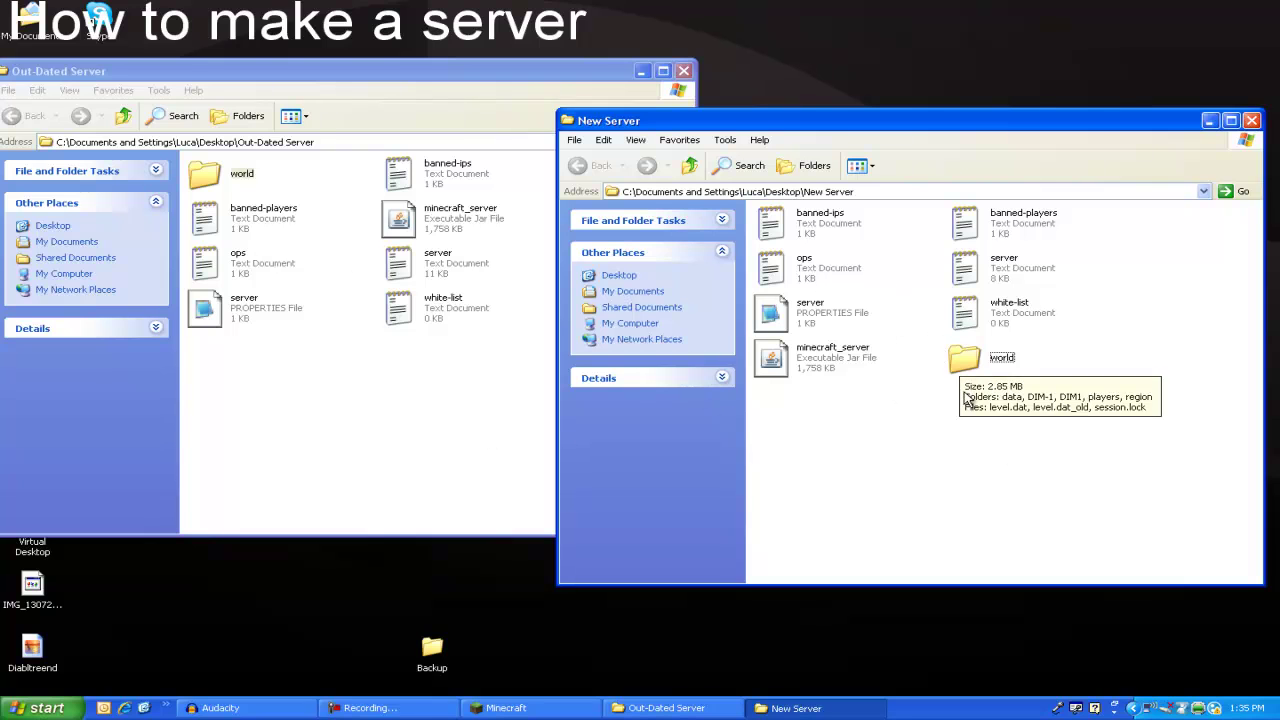
# Close the Out-Dated Server, console and New Server windows; place Backup beside Out-Dated Server
pyautogui.doubleClick(812, 372)
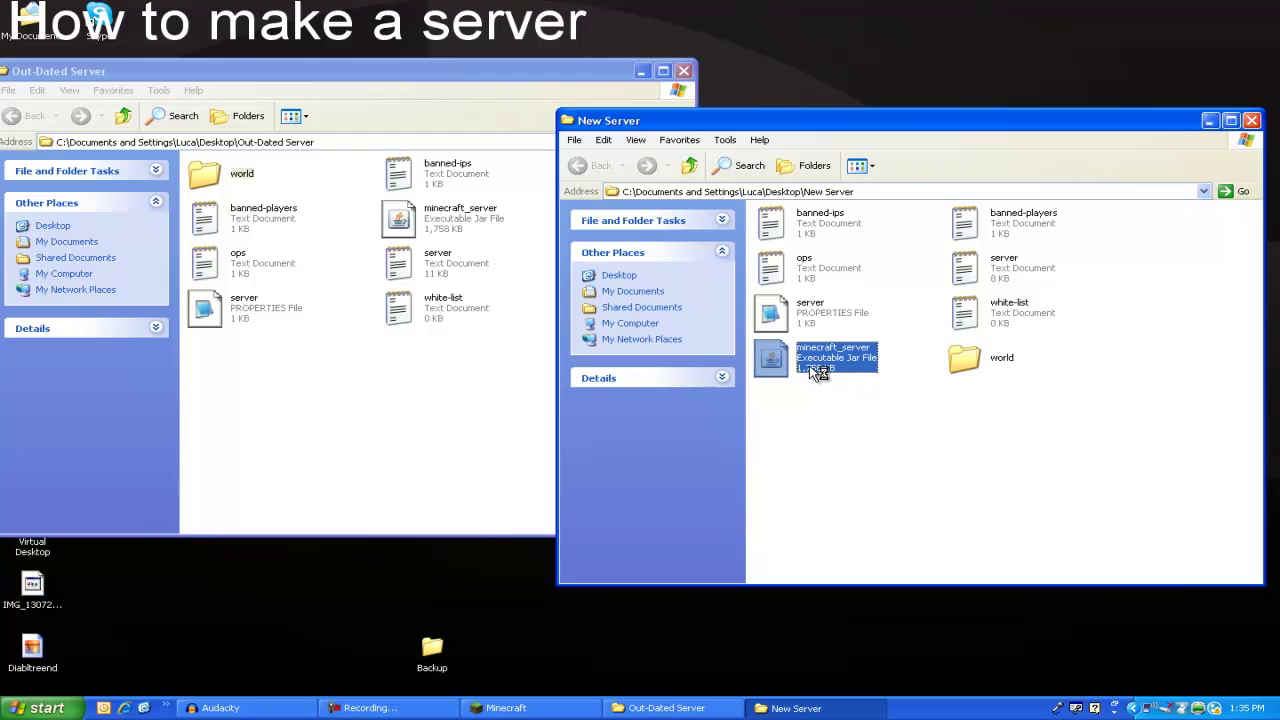
pyautogui.click(685, 72)
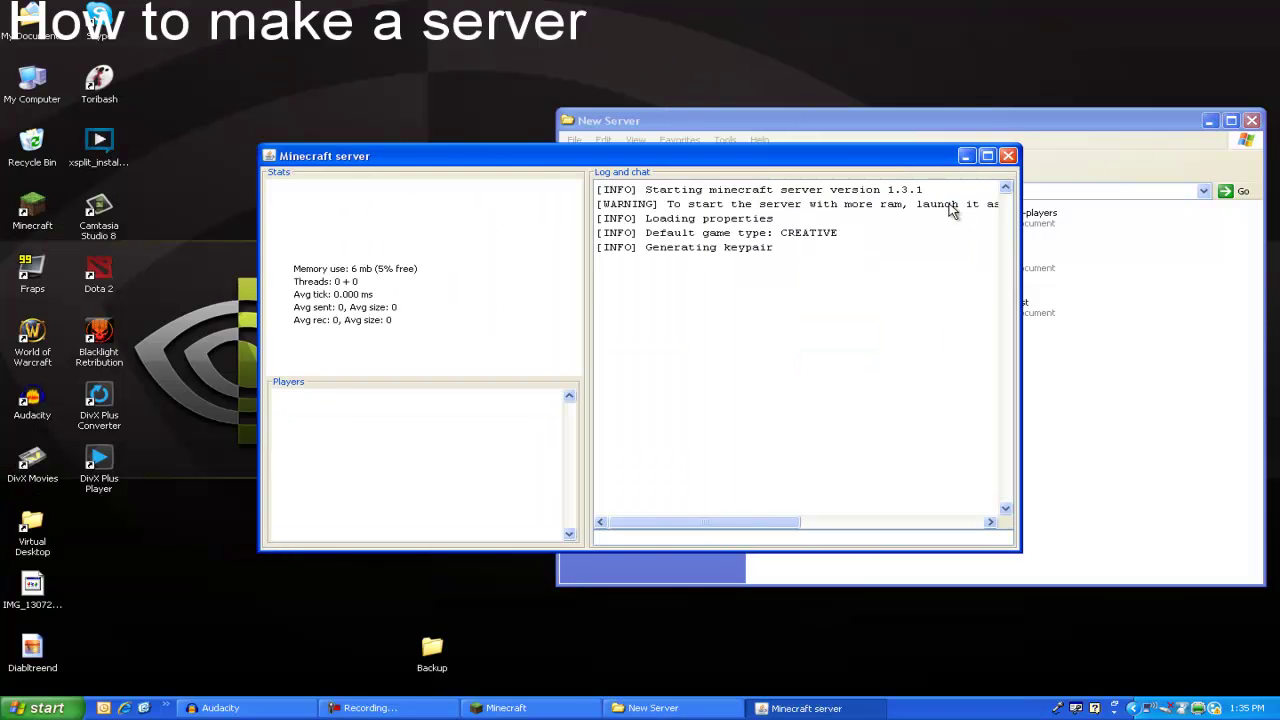
pyautogui.click(1008, 156)
pyautogui.click(1256, 121)
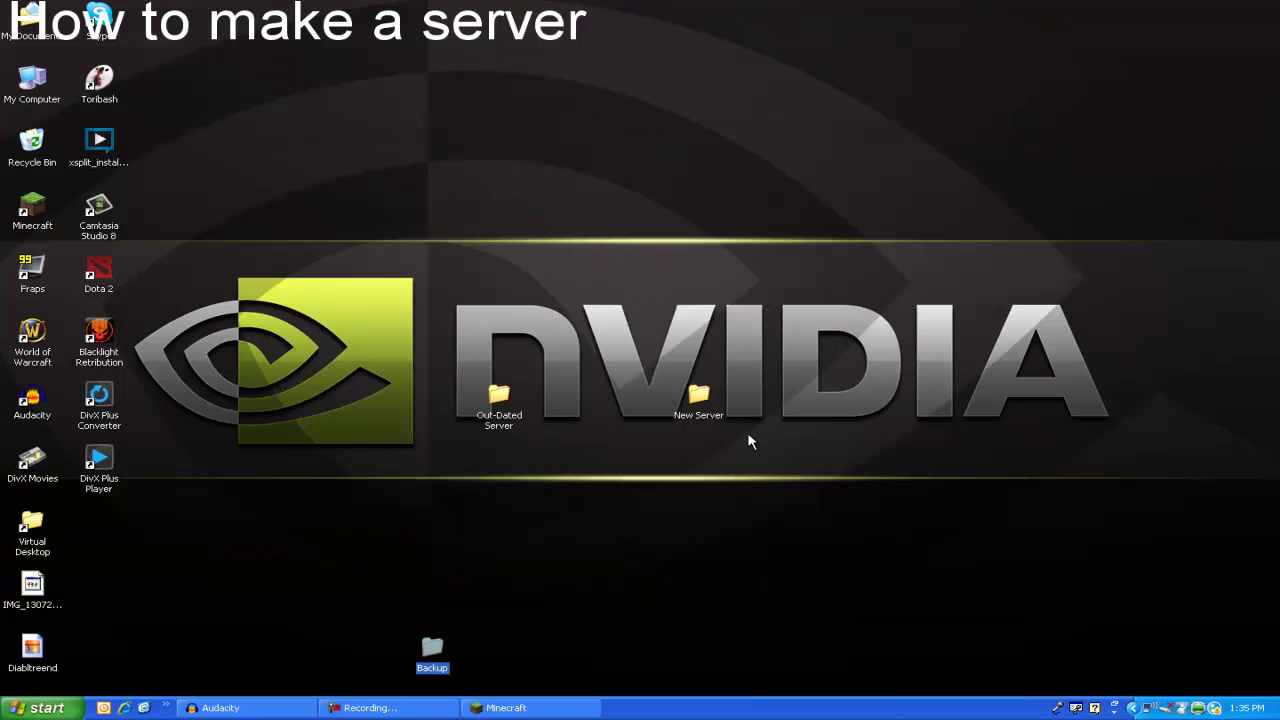
pyautogui.moveTo(417, 667); pyautogui.dragTo(440, 412)
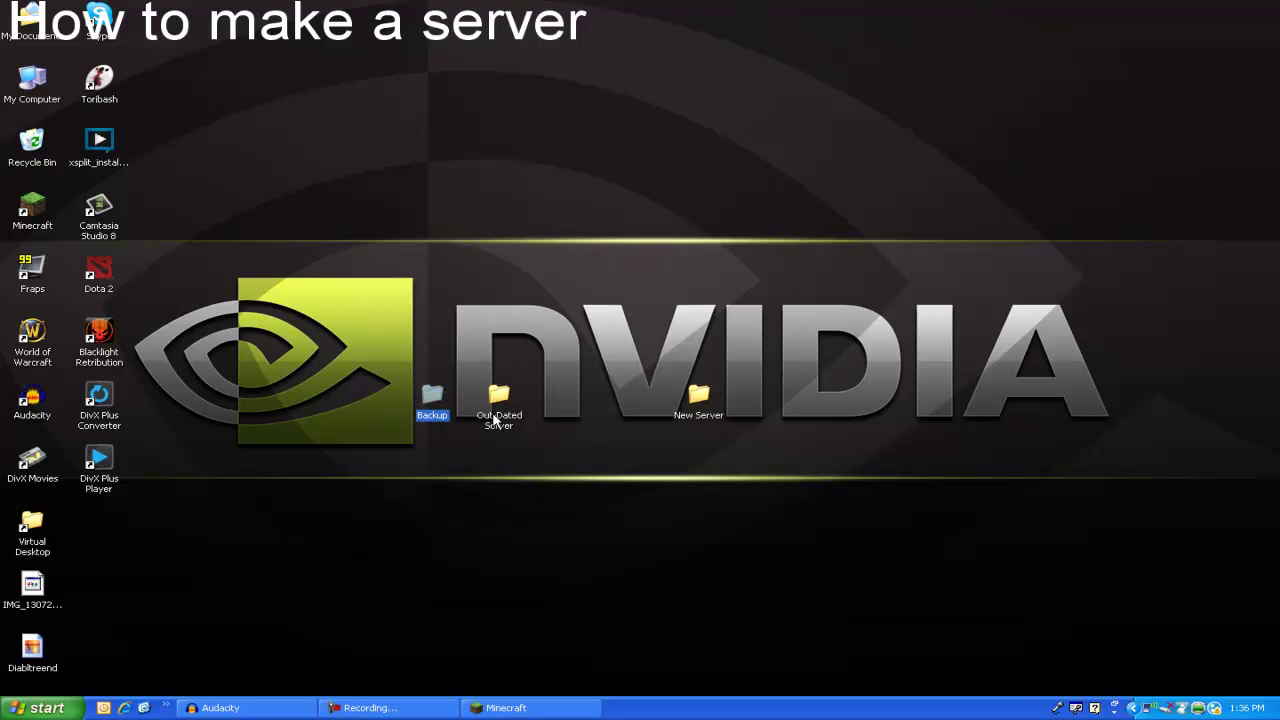
pyautogui.click(645, 388)
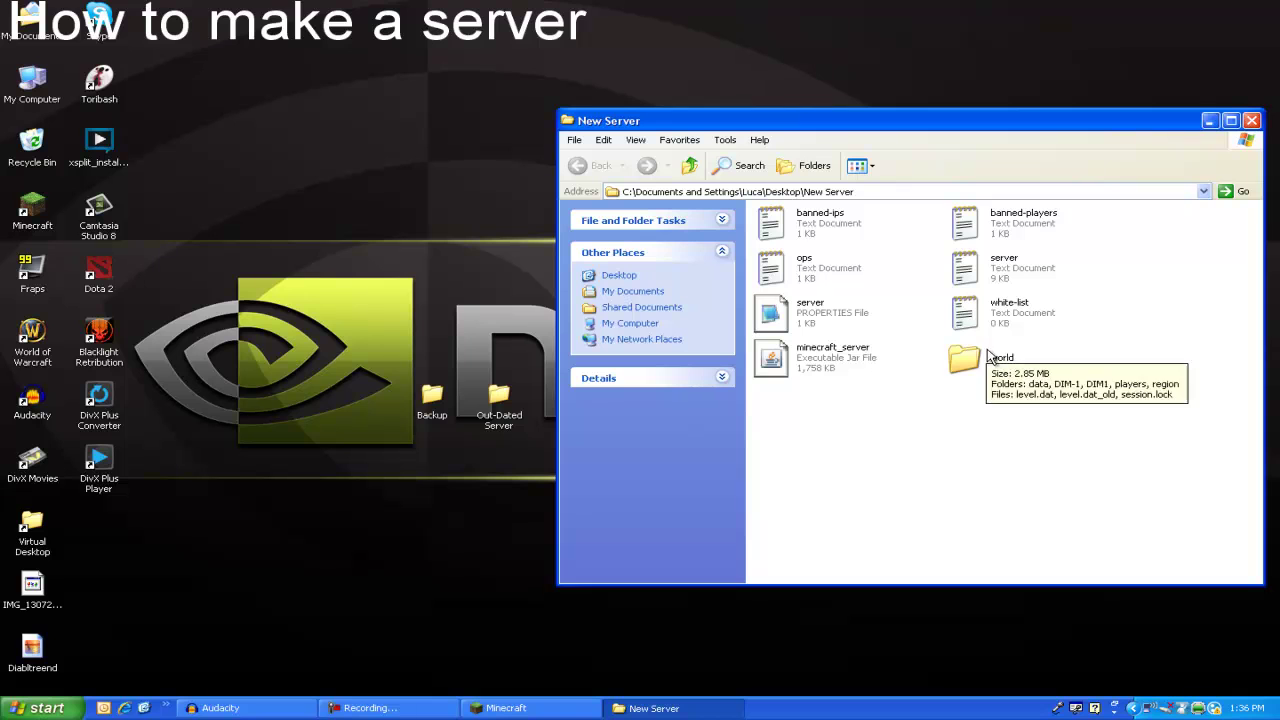
# Start New Server's 1.3.1 minecraft_server and open Minecraft's multiplayer server list
pyautogui.click(810, 358)
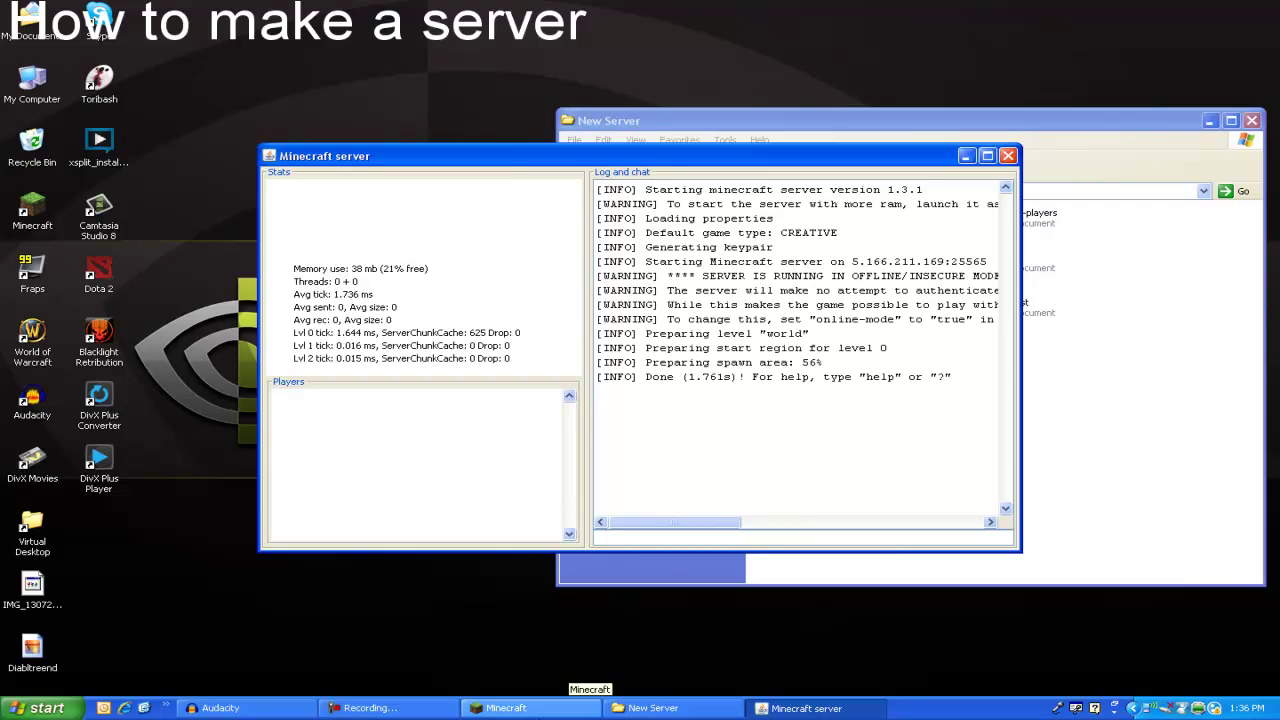
pyautogui.click(565, 708)
pyautogui.click(687, 395)
# Join the server, view the jungle world, disconnect, and minimize Minecraft
pyautogui.doubleClick(666, 296)
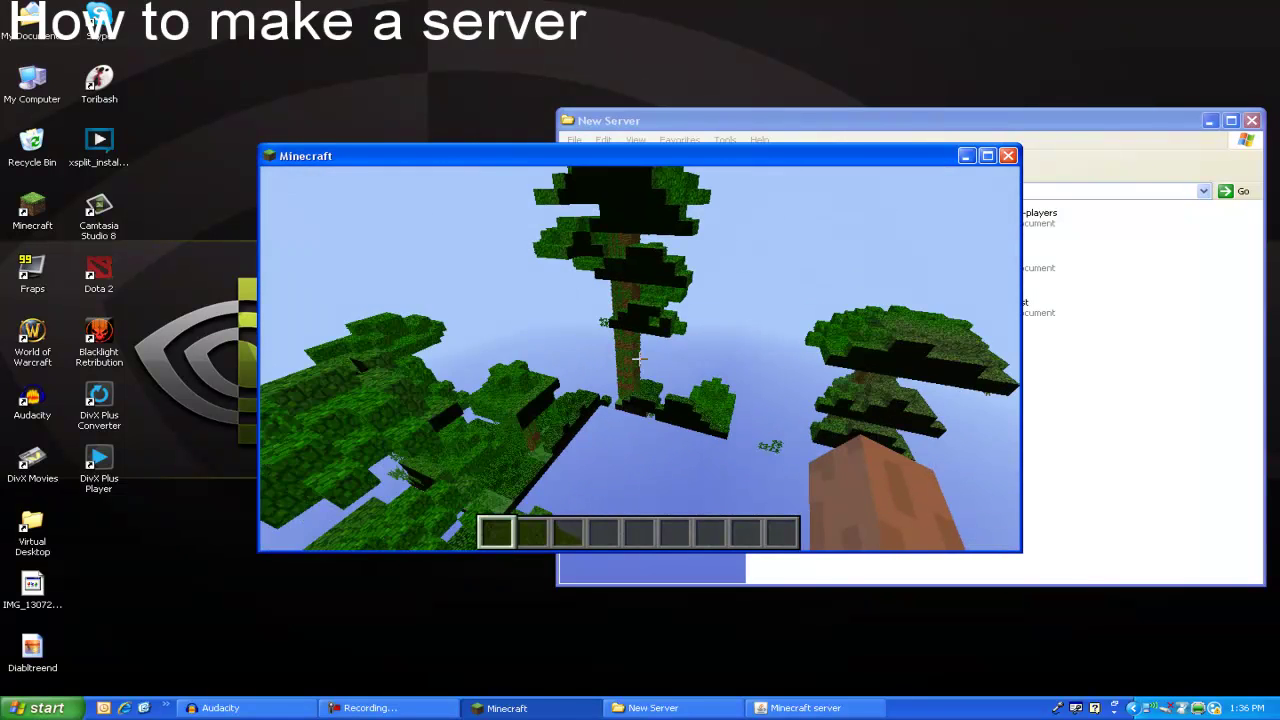
pyautogui.moveTo(640, 358)
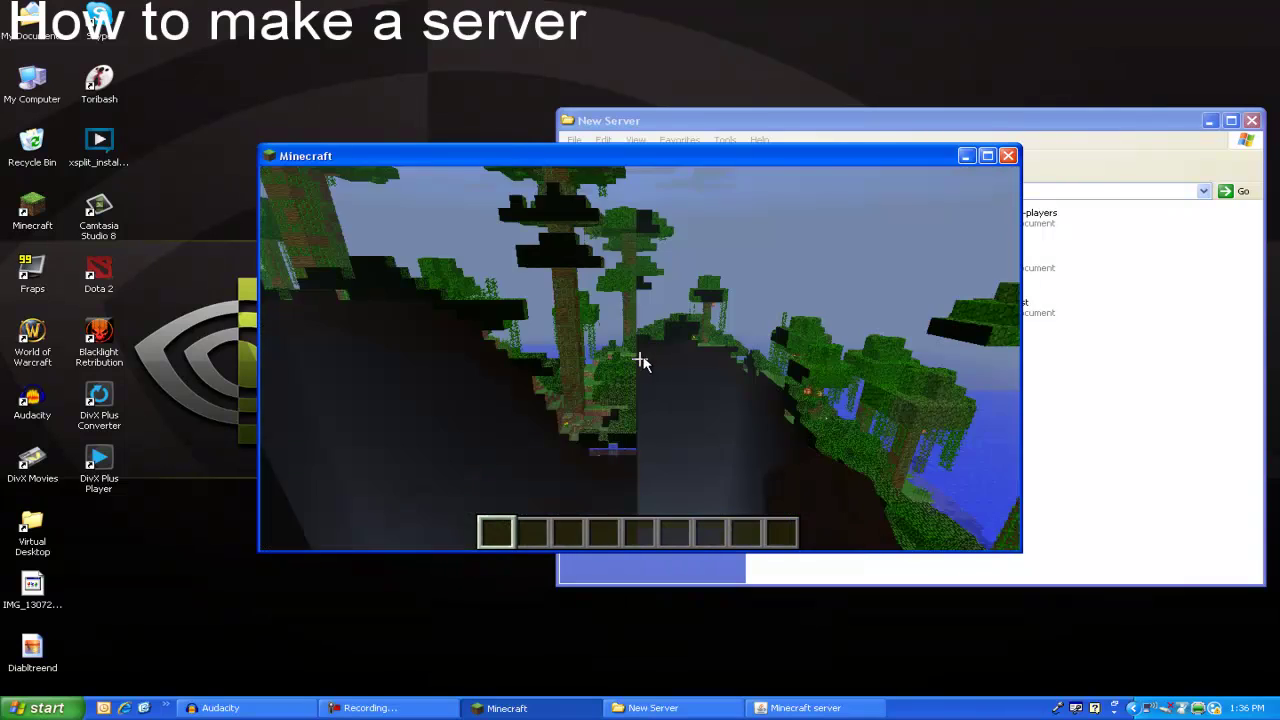
pyautogui.moveTo(564, 453)
pyautogui.press('Escape')
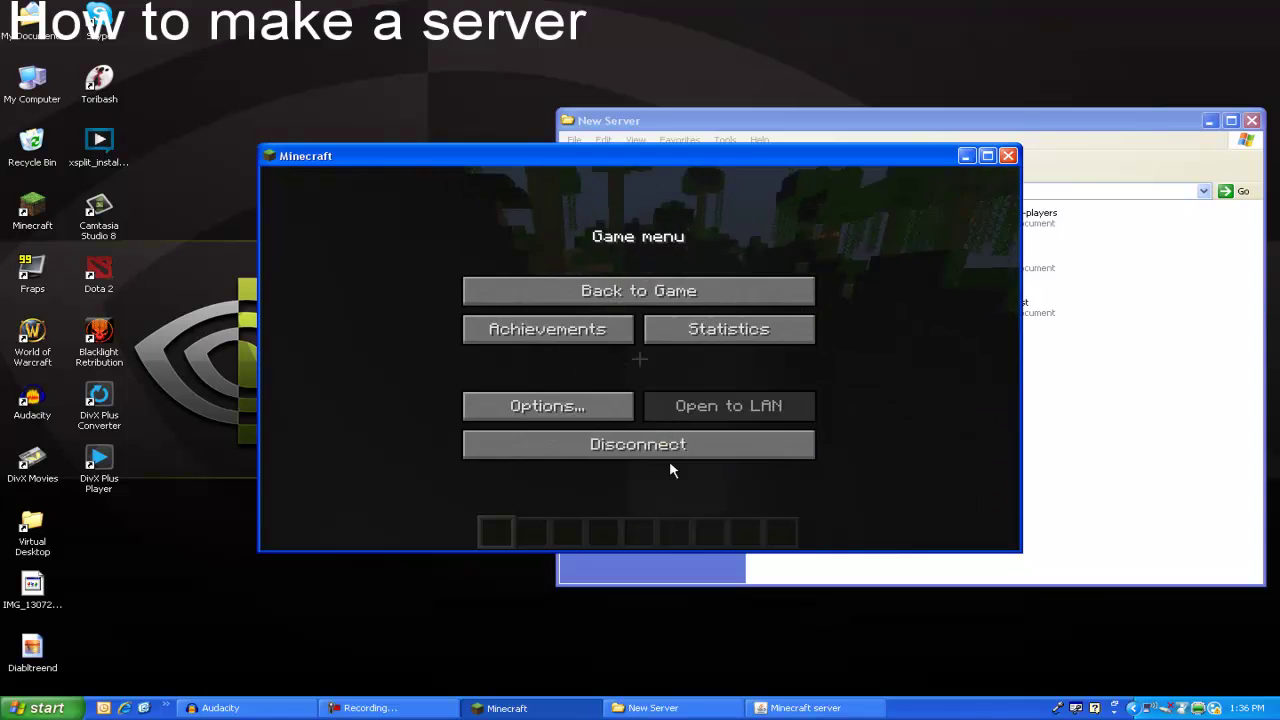
pyautogui.click(669, 455)
pyautogui.click(967, 156)
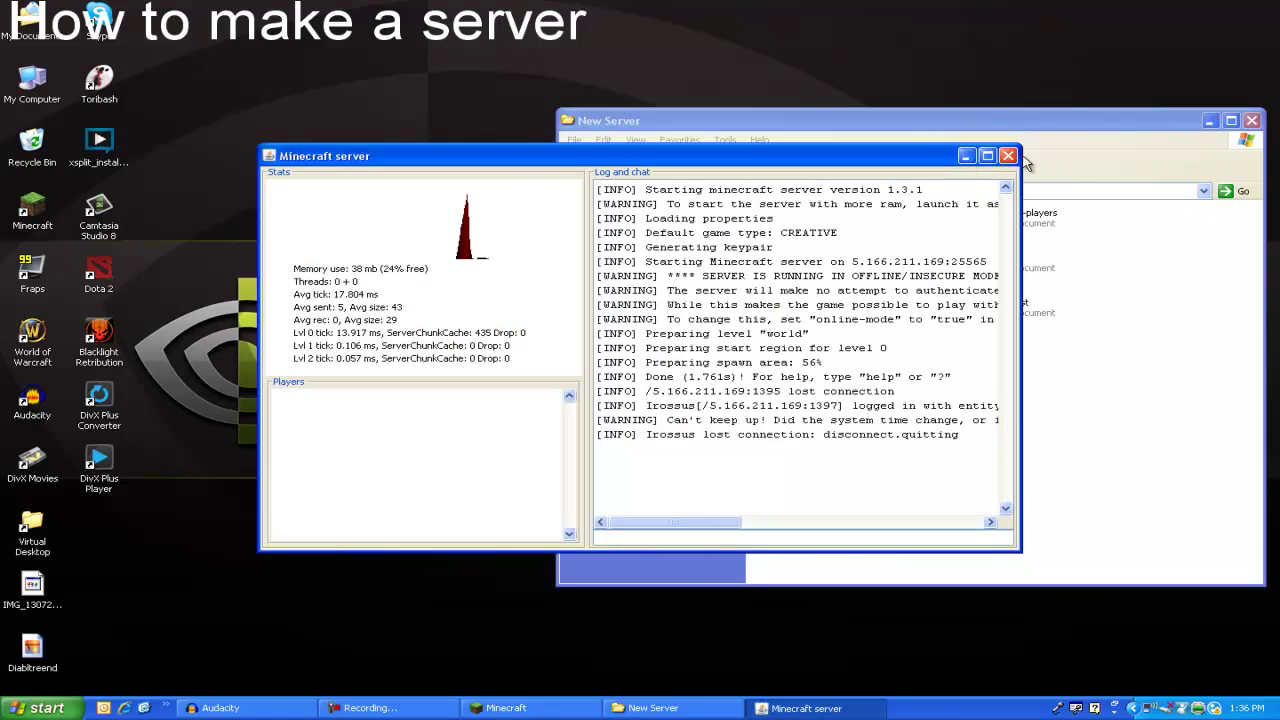
# Stop the Minecraft server console and close the New Server Explorer window
pyautogui.click(1176, 299)
pyautogui.click(428, 158)
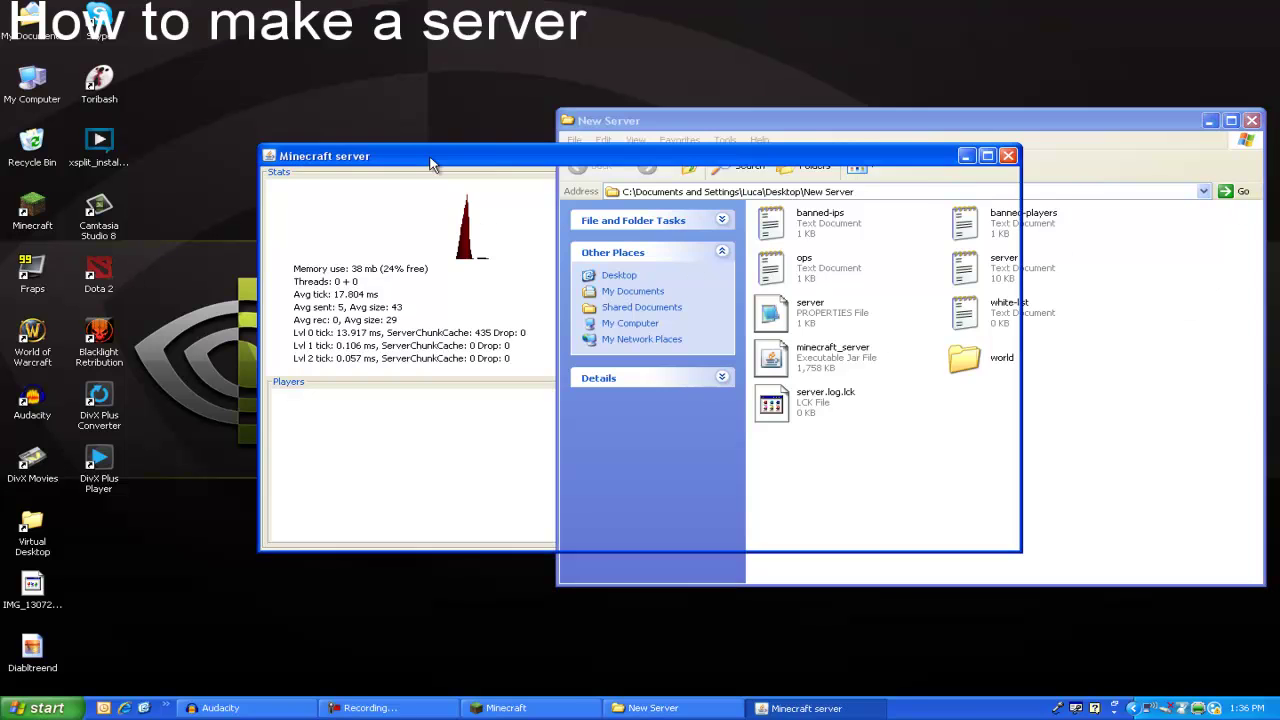
pyautogui.click(1008, 156)
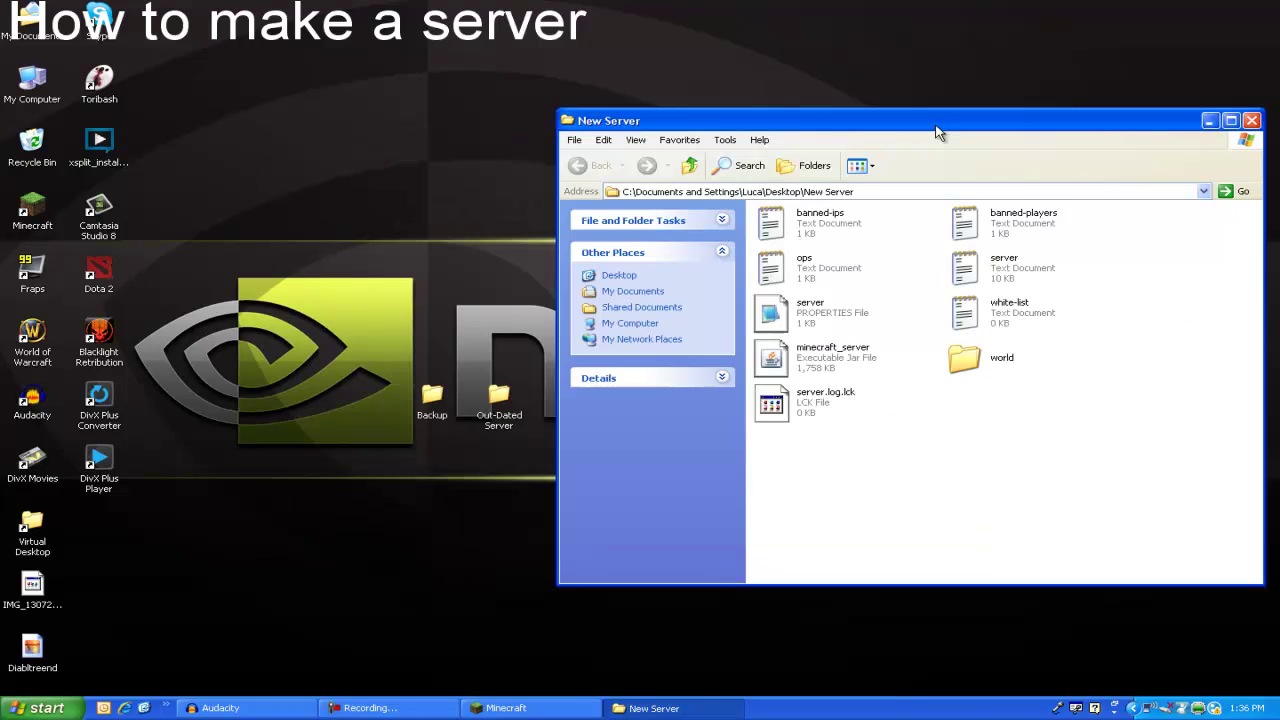
pyautogui.click(1251, 121)
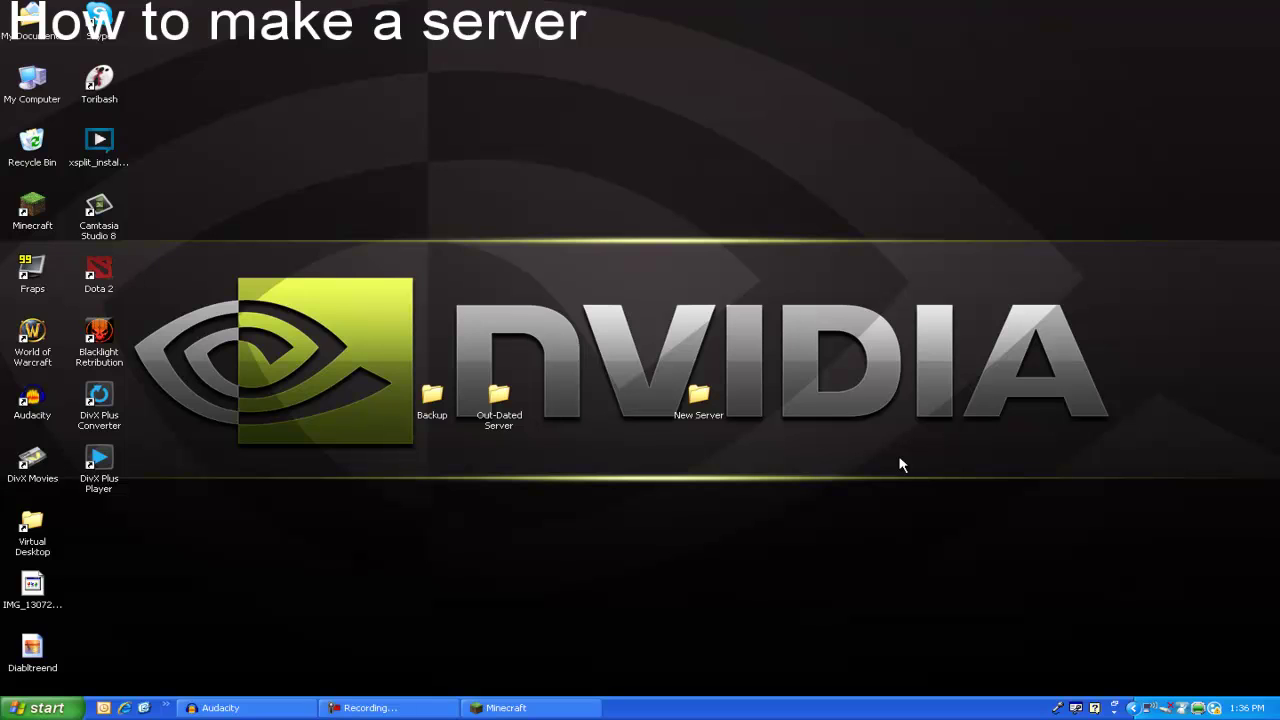